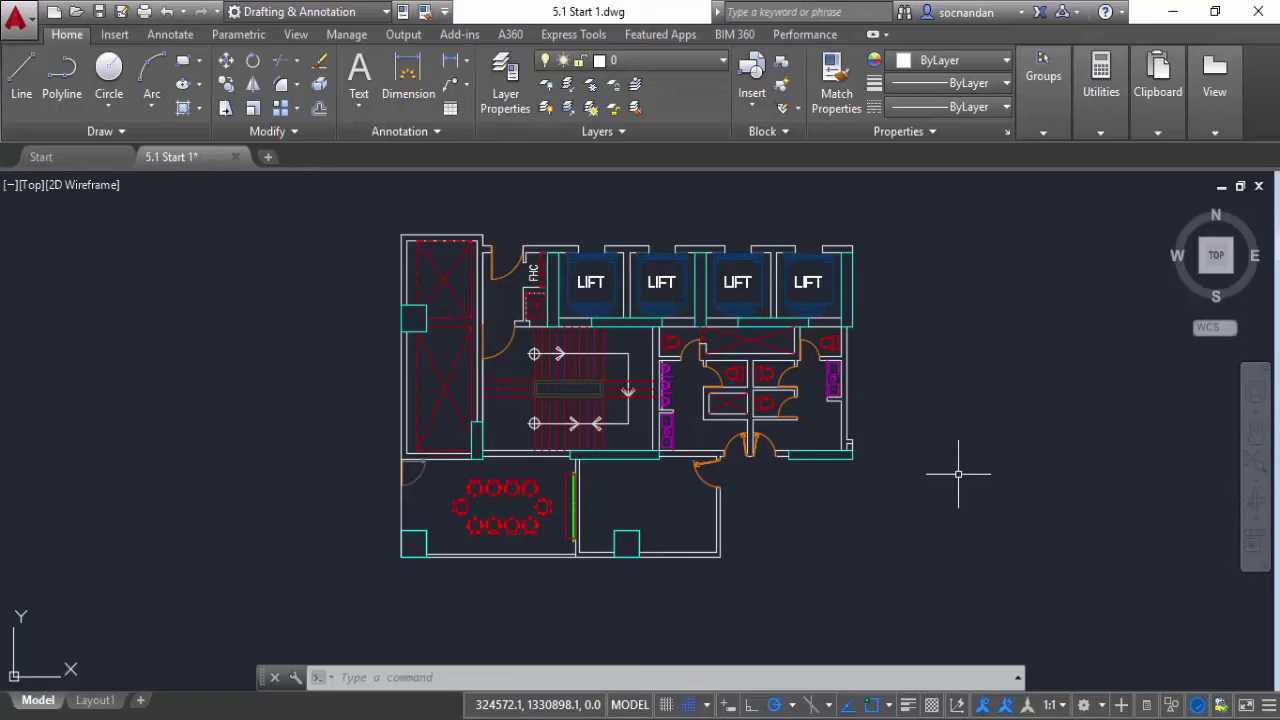
# Check the layer list and the diagonal shaft line, then clear the selection
pyautogui.click(647, 61)
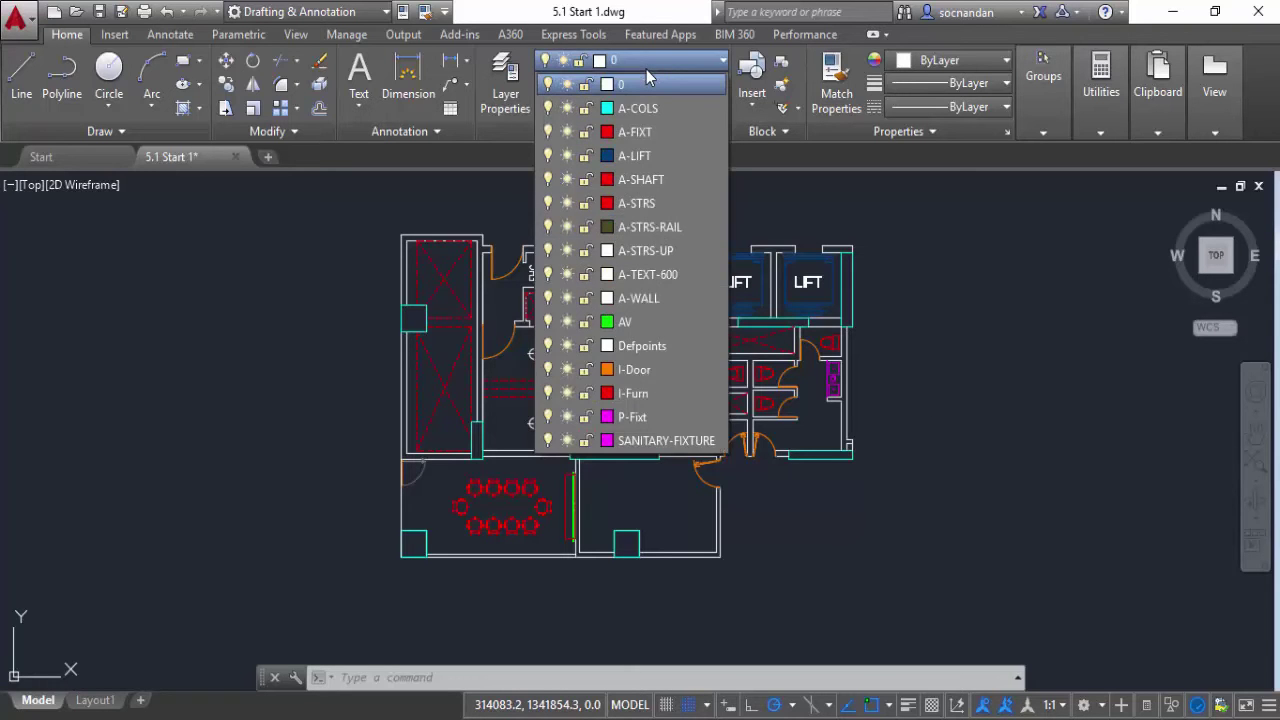
pyautogui.click(647, 83)
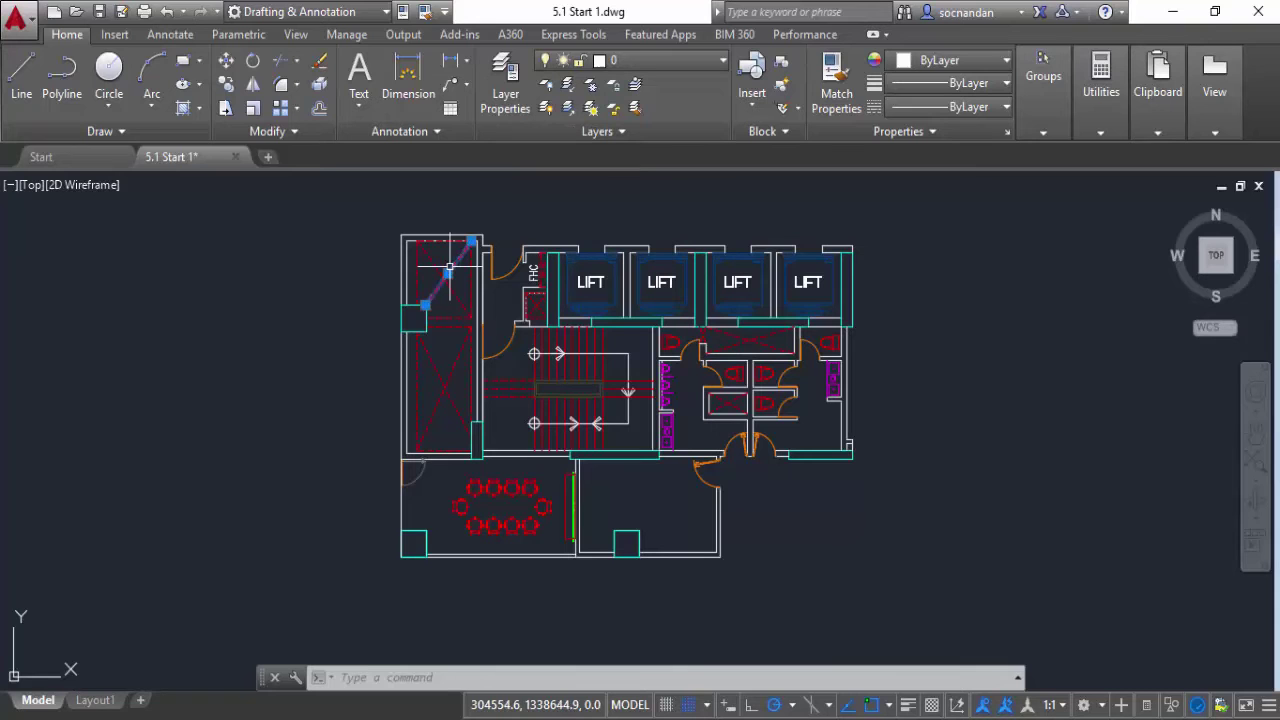
pyautogui.click(448, 273)
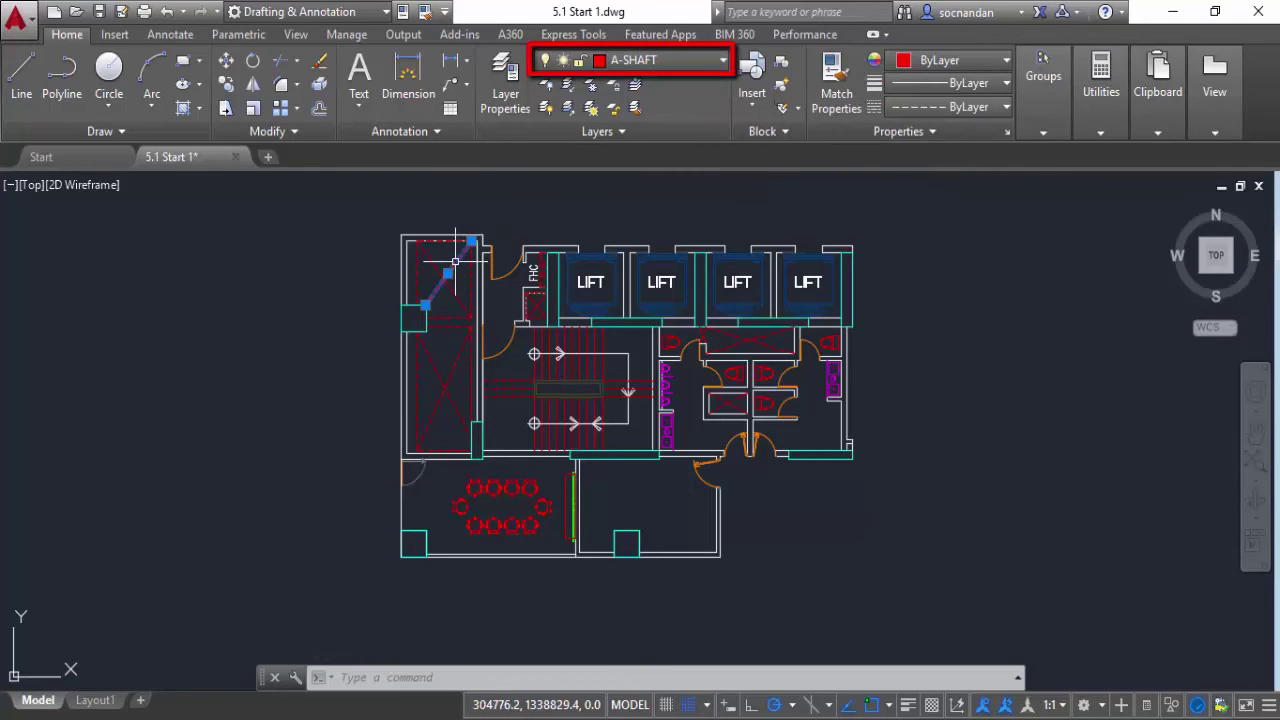
pyautogui.press('Escape')
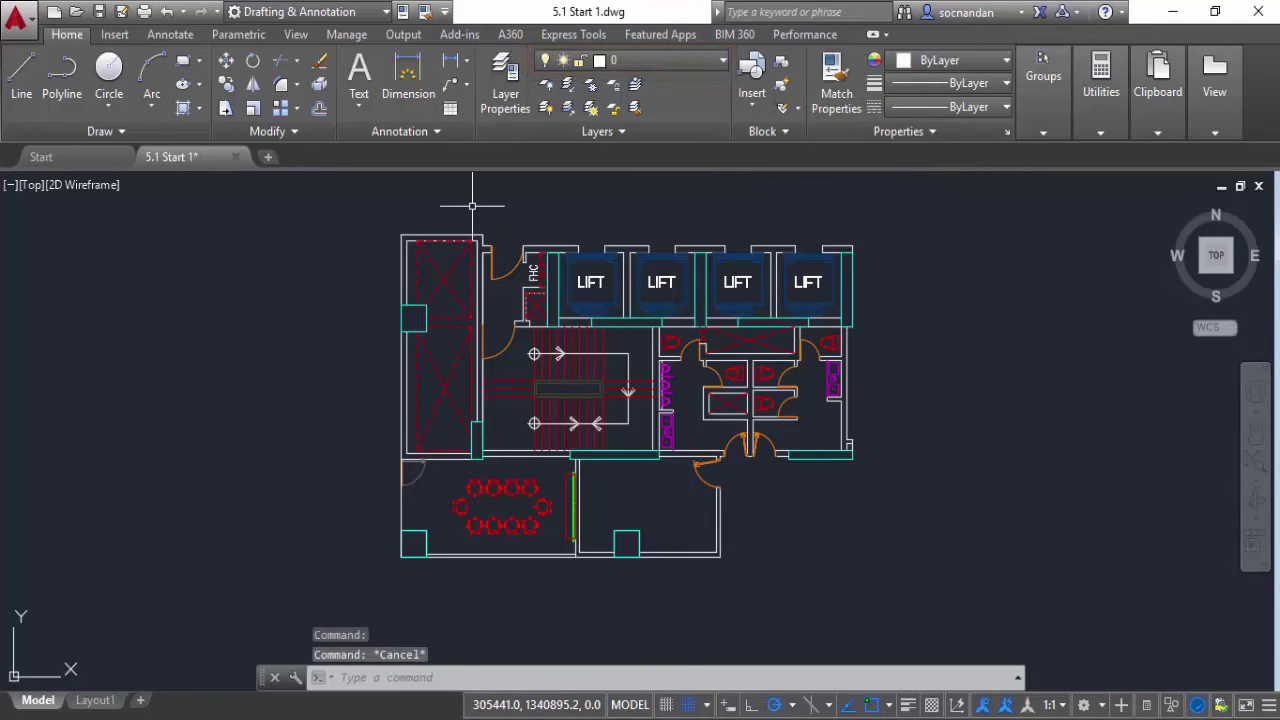
# Open the Layer Properties Manager and highlight the A-SHAFT layer
pyautogui.click(503, 109)
pyautogui.moveTo(384, 458); pyautogui.dragTo(147, 303)
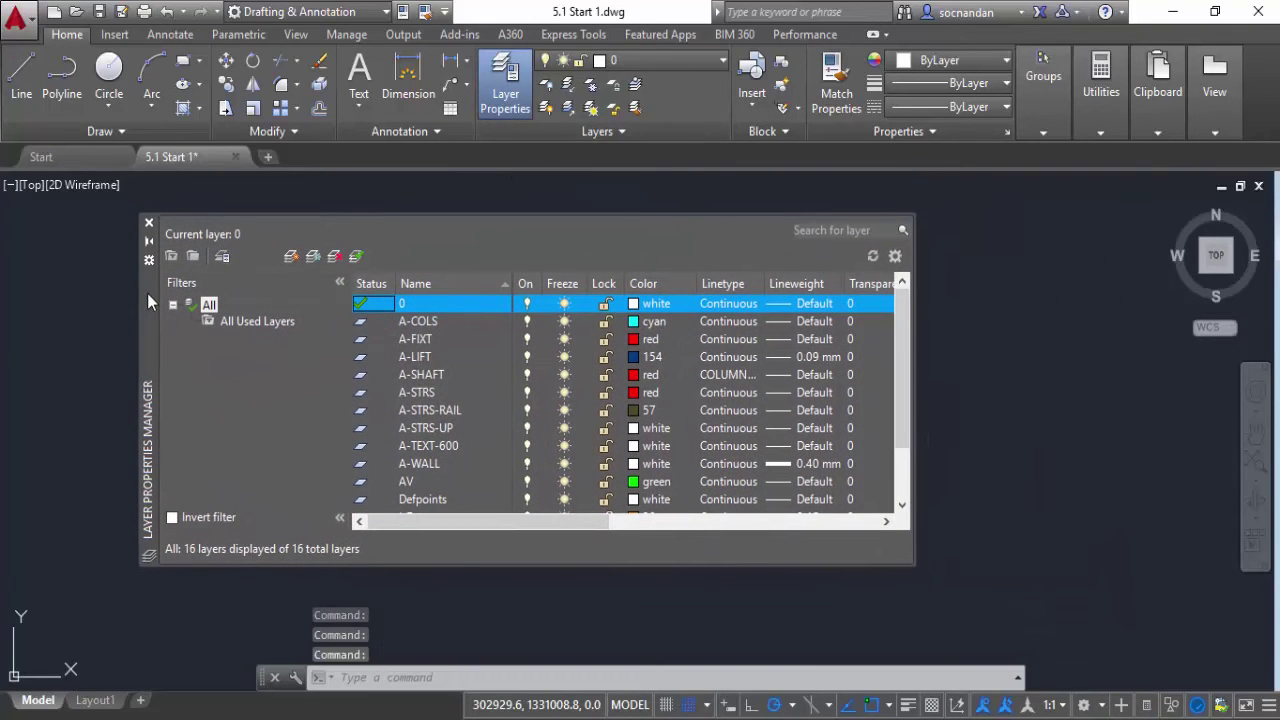
pyautogui.click(428, 376)
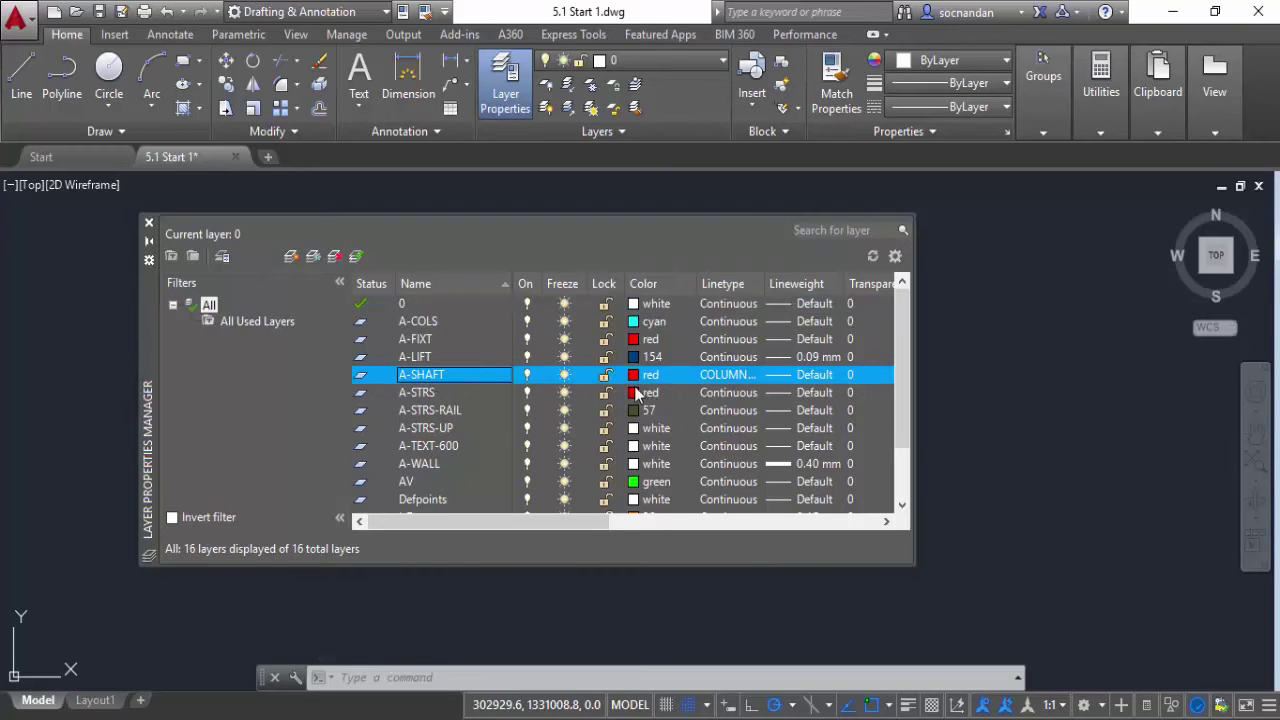
pyautogui.moveTo(148, 395)
pyautogui.mouseDown()
pyautogui.moveTo(359, 455)
pyautogui.moveTo(366, 350)
pyautogui.mouseUp()
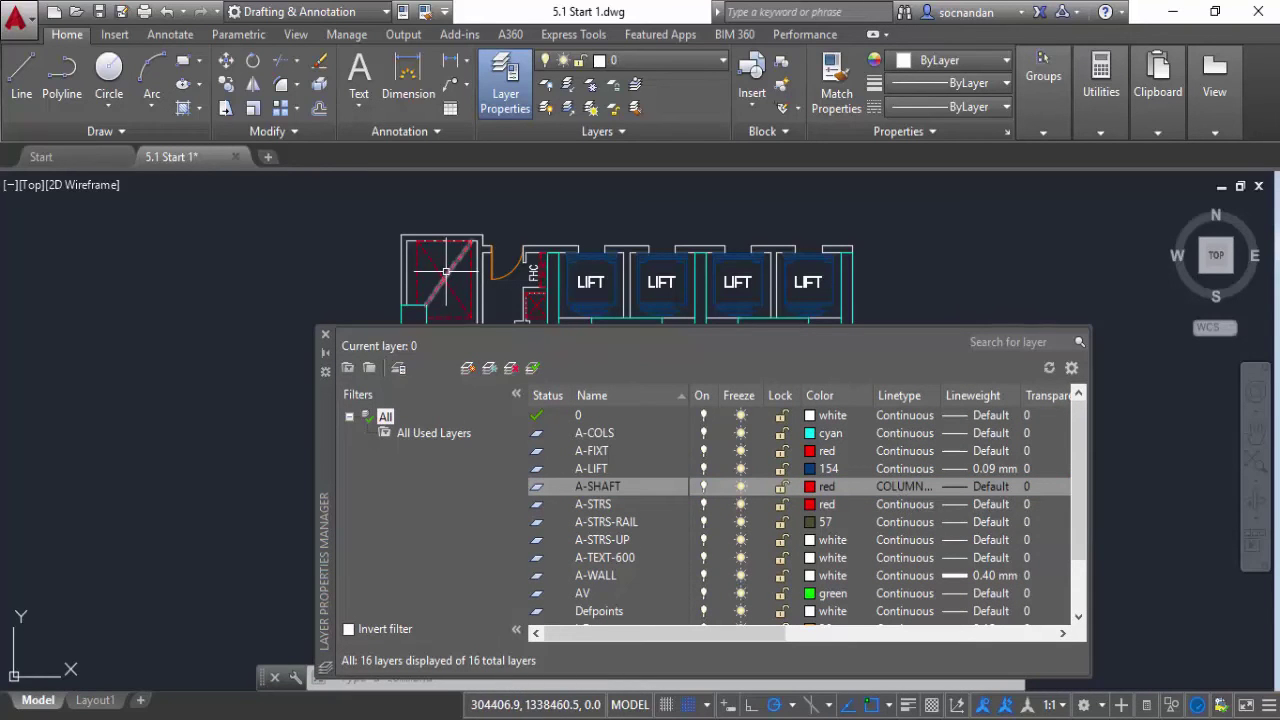
# Collapse the layer palette with auto-hide and pick the diagonal shaft line
pyautogui.moveTo(446, 271)
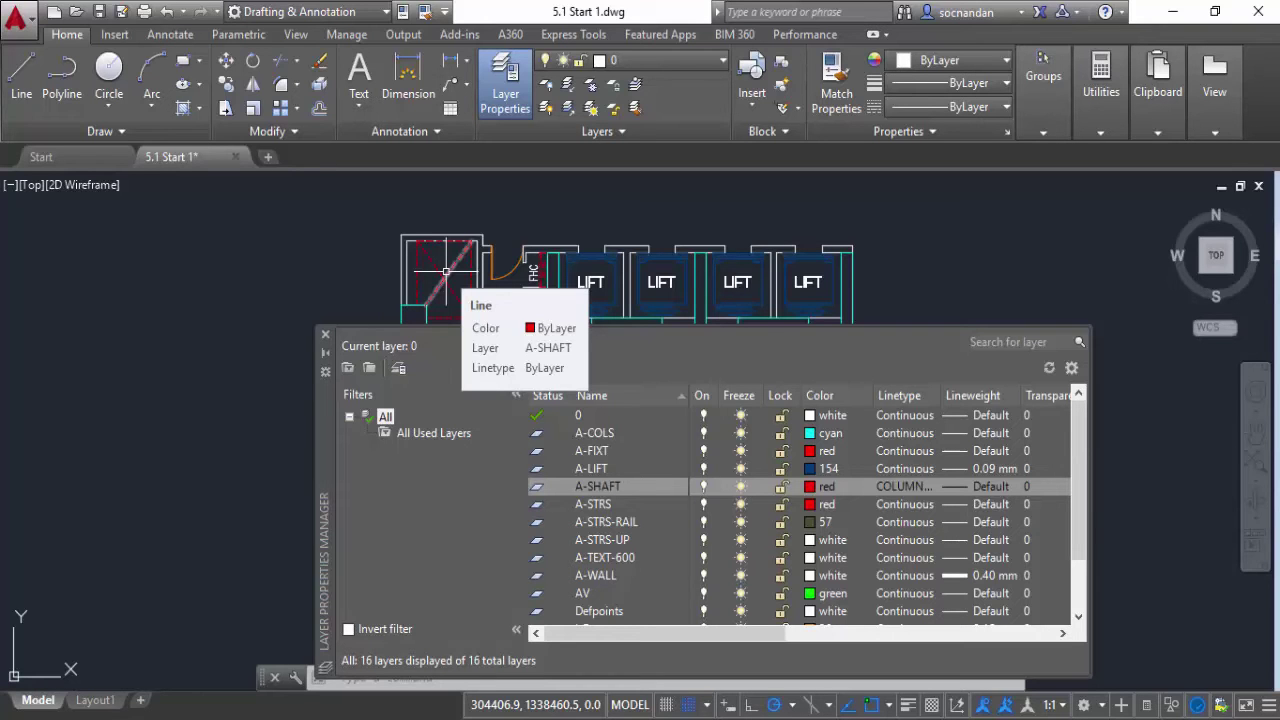
pyautogui.moveTo(325, 422); pyautogui.dragTo(198, 327)
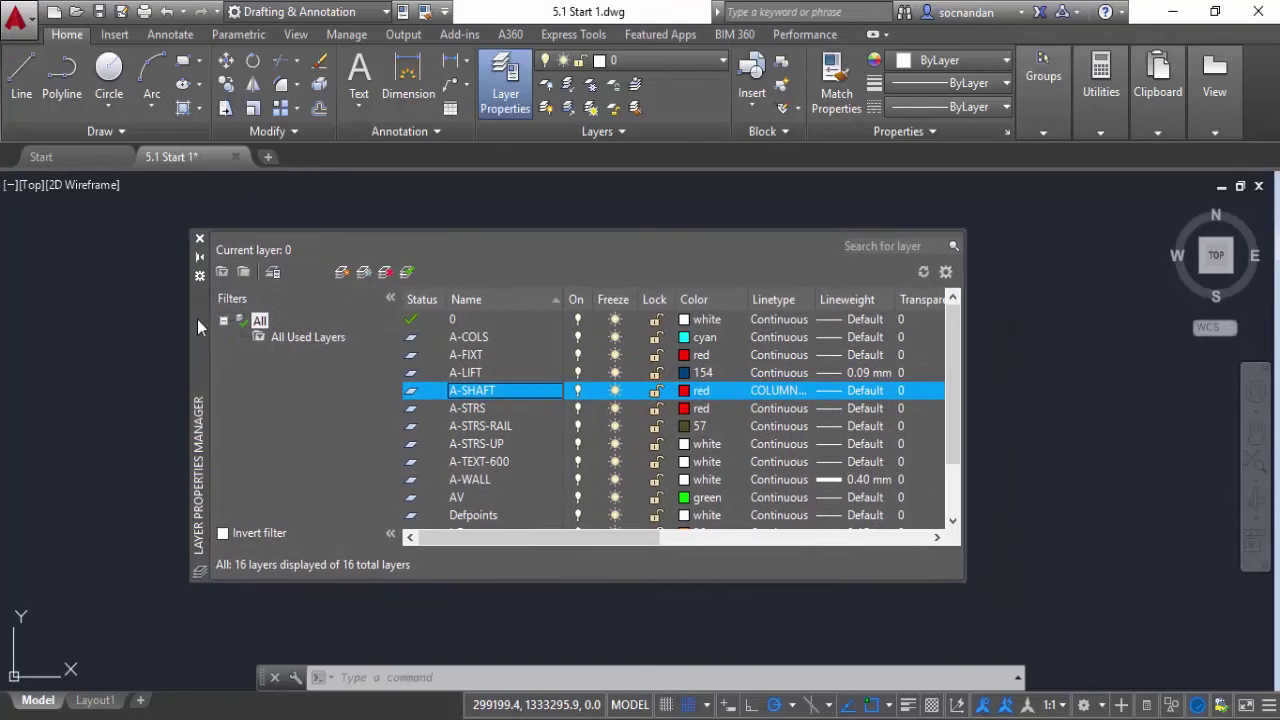
pyautogui.click(200, 262)
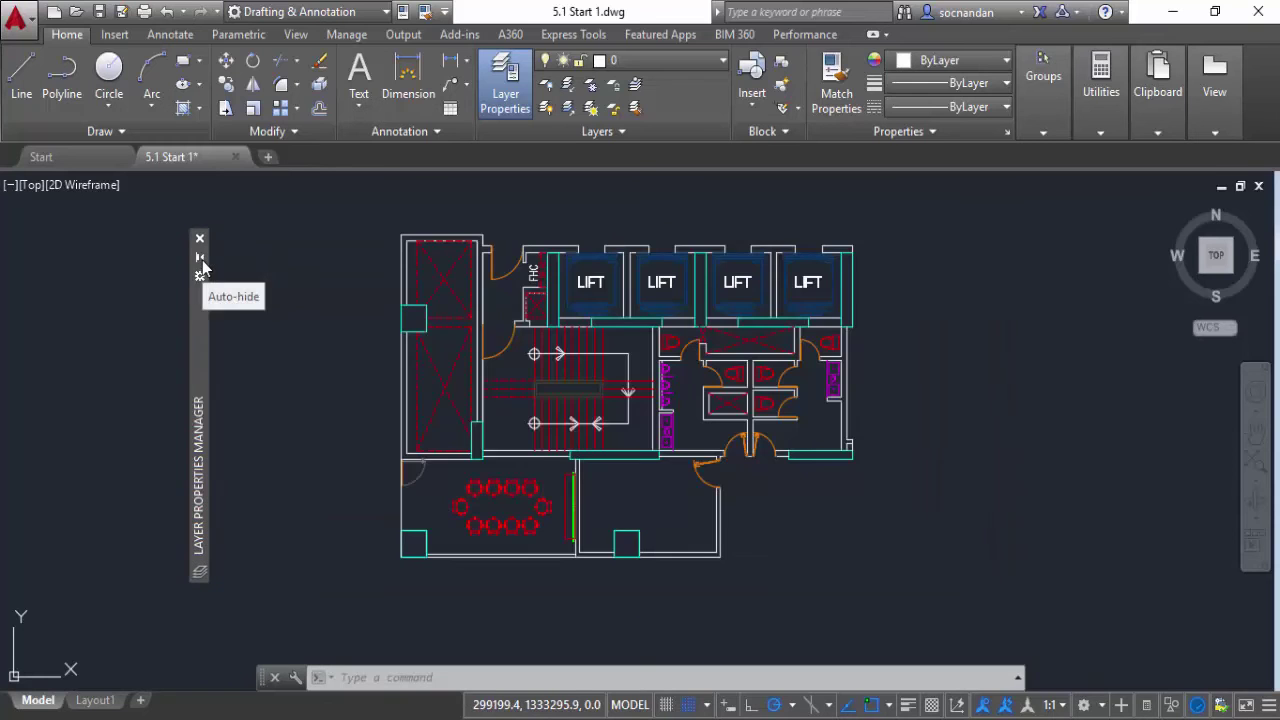
pyautogui.click(450, 285)
# Select all objects similar to the shaft line and choose Other... from the Linetype list
pyautogui.rightClick(314, 234)
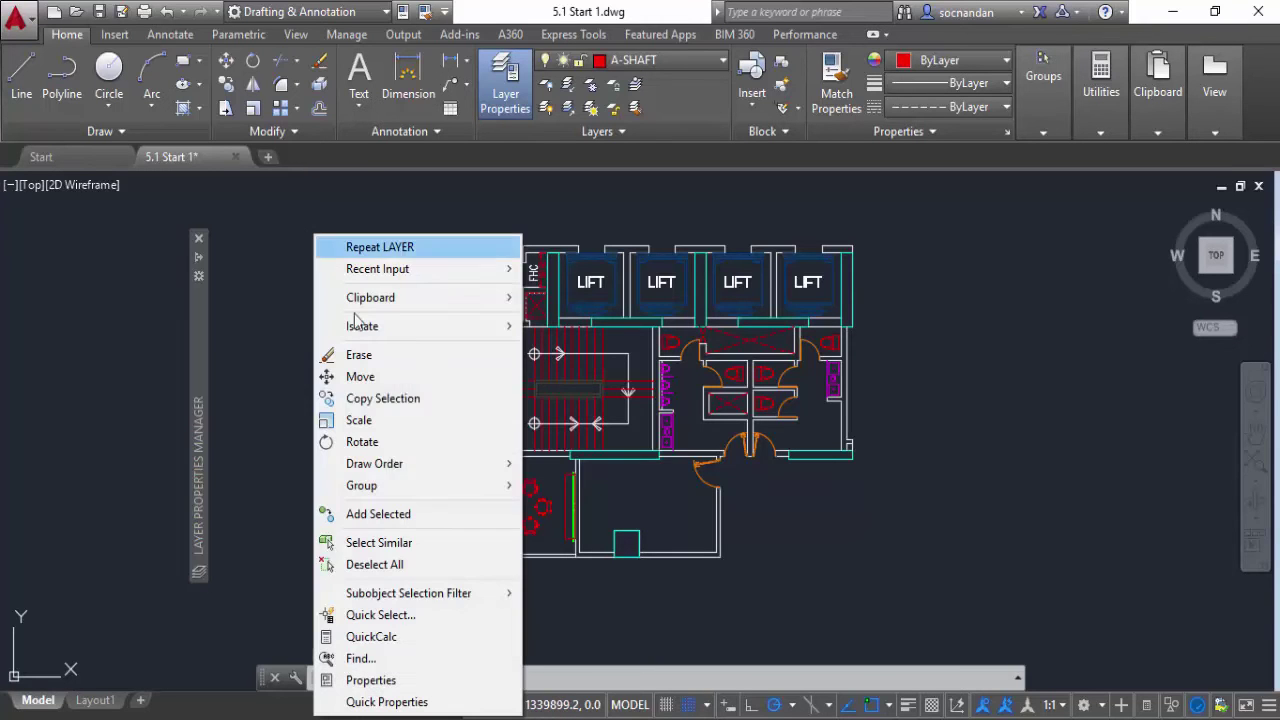
pyautogui.click(390, 543)
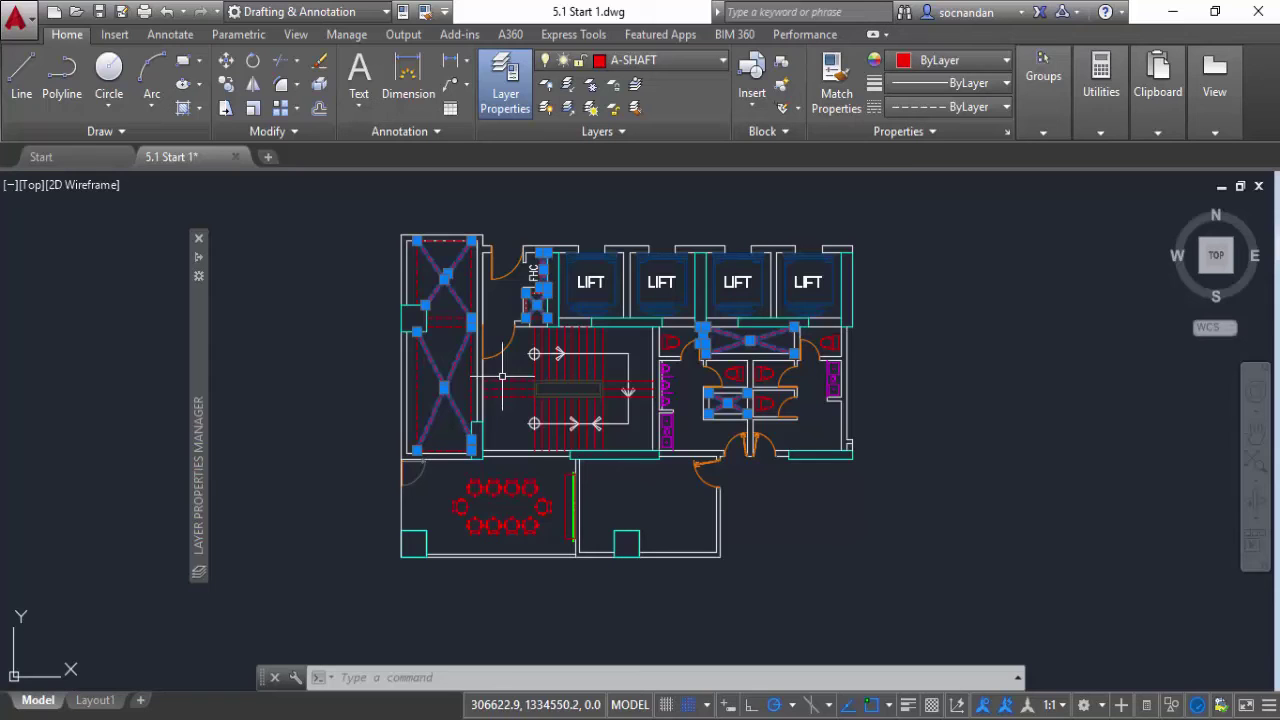
pyautogui.click(965, 108)
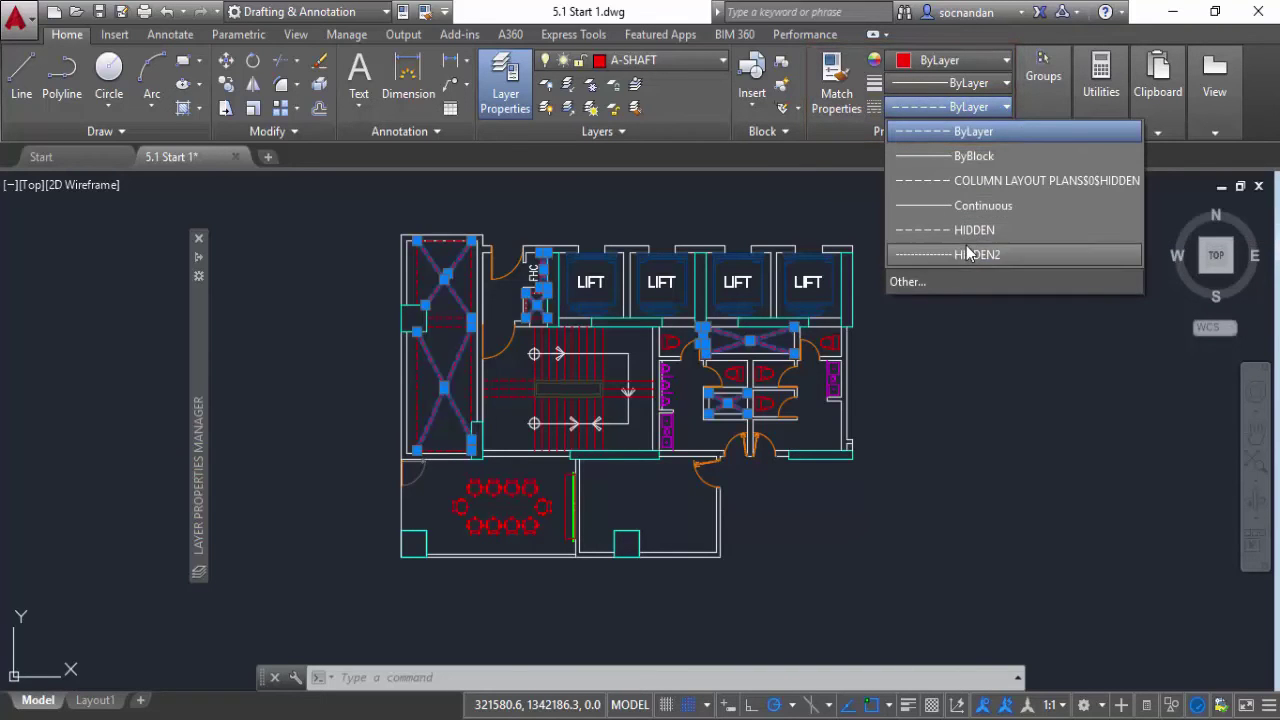
pyautogui.click(952, 280)
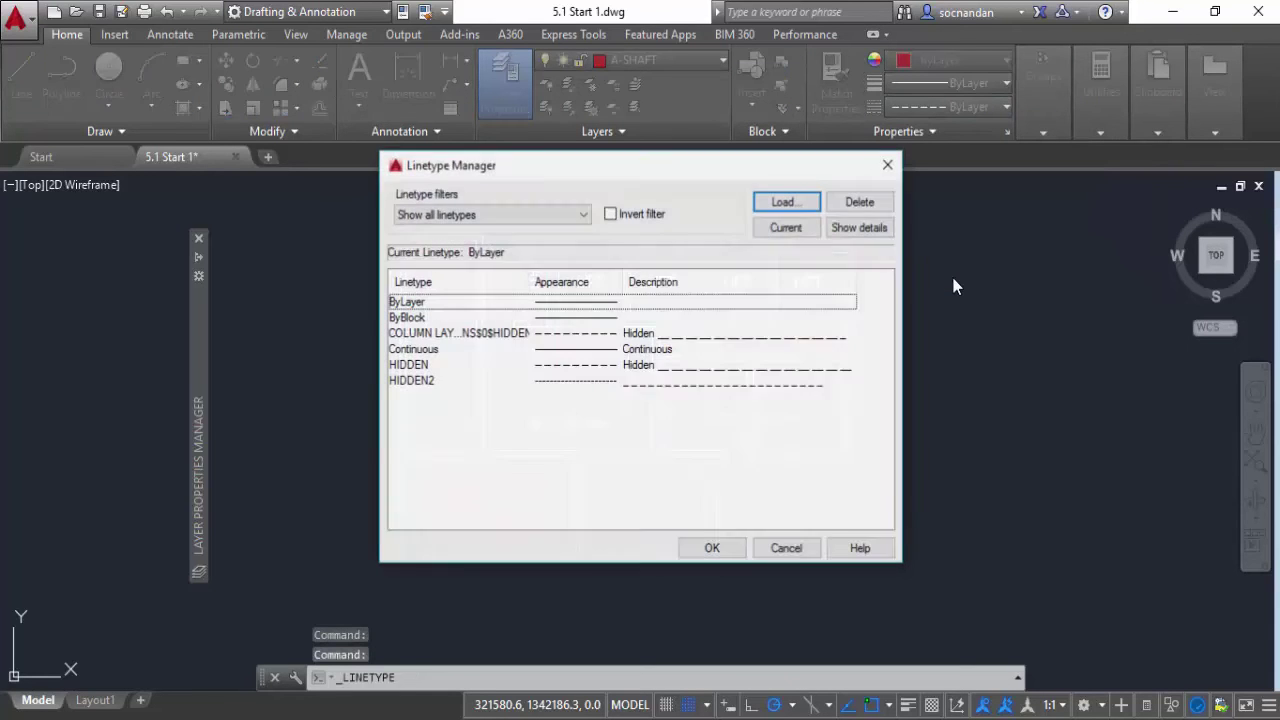
# Load the CENTER linetype from acad.lin, select it, and close the Linetype Manager
pyautogui.click(788, 204)
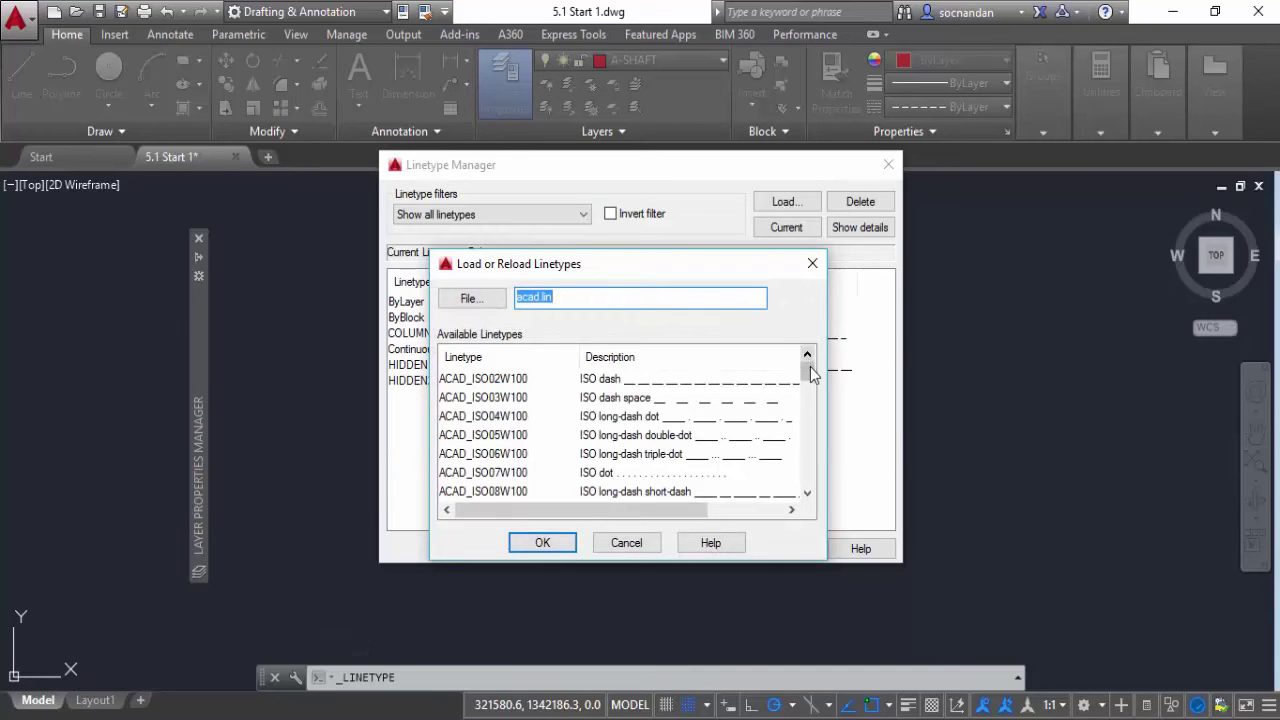
pyautogui.moveTo(810, 370); pyautogui.dragTo(809, 420)
pyautogui.click(604, 418)
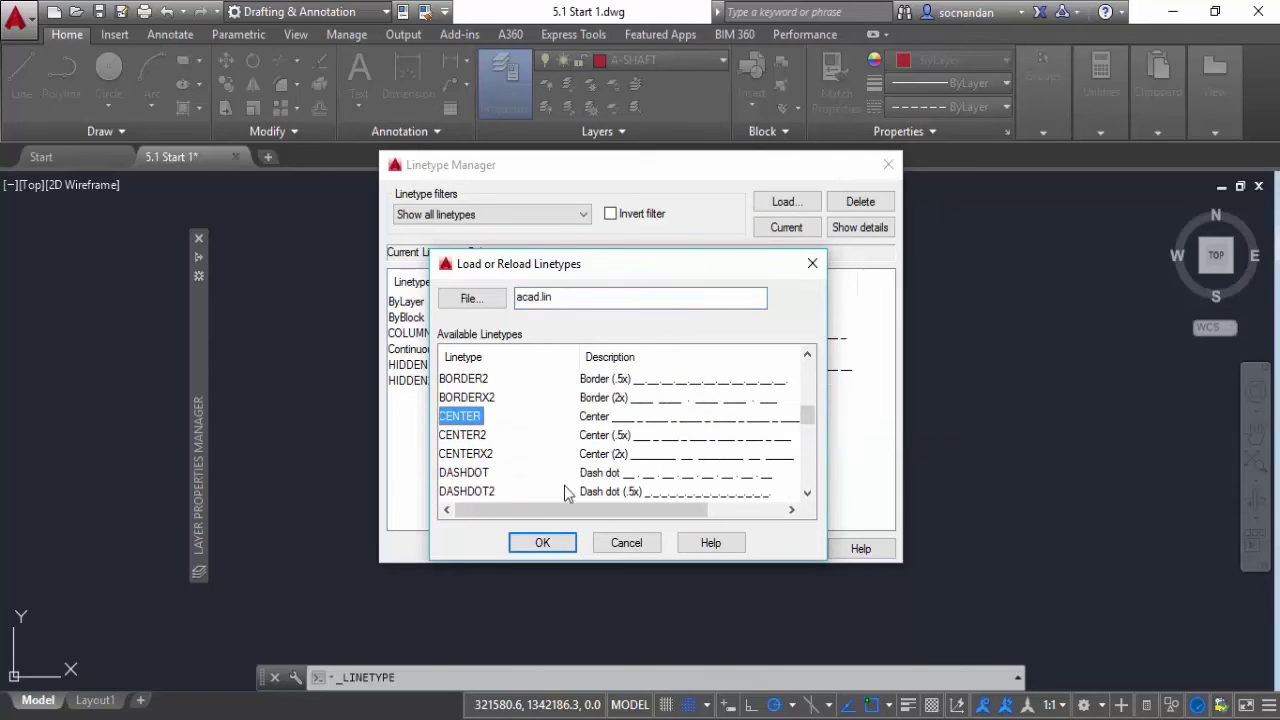
pyautogui.click(543, 545)
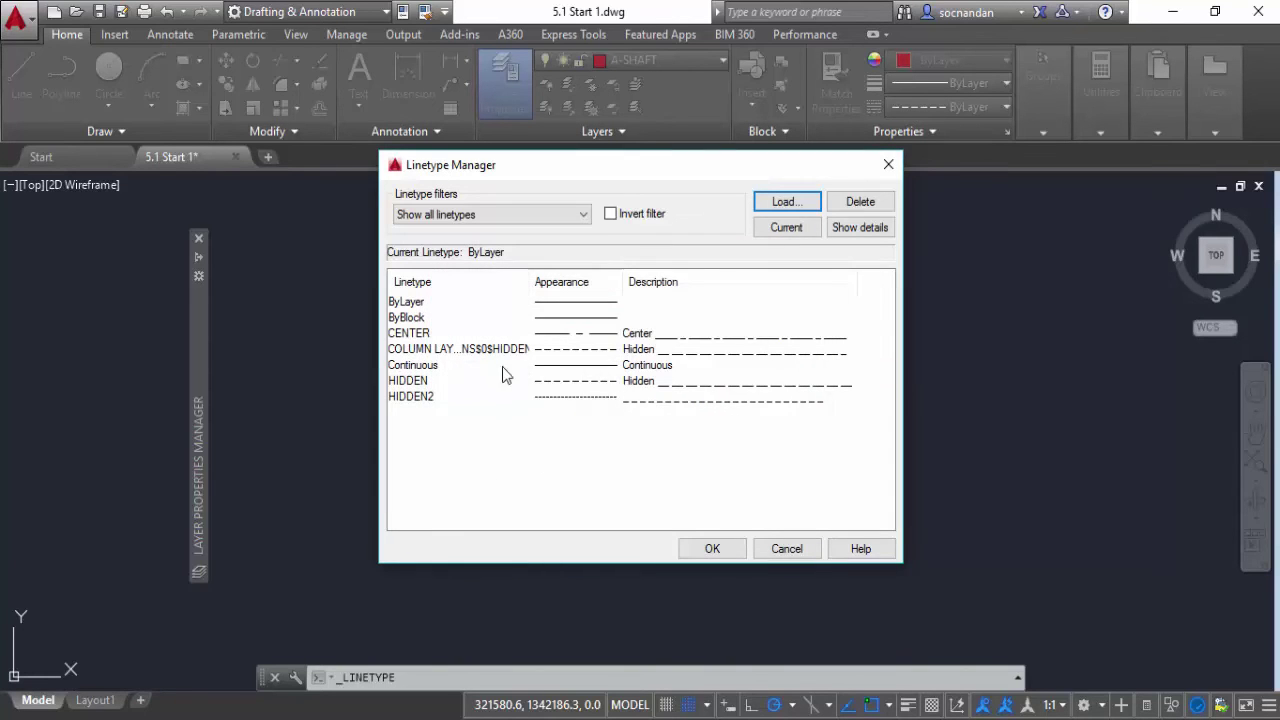
pyautogui.click(418, 334)
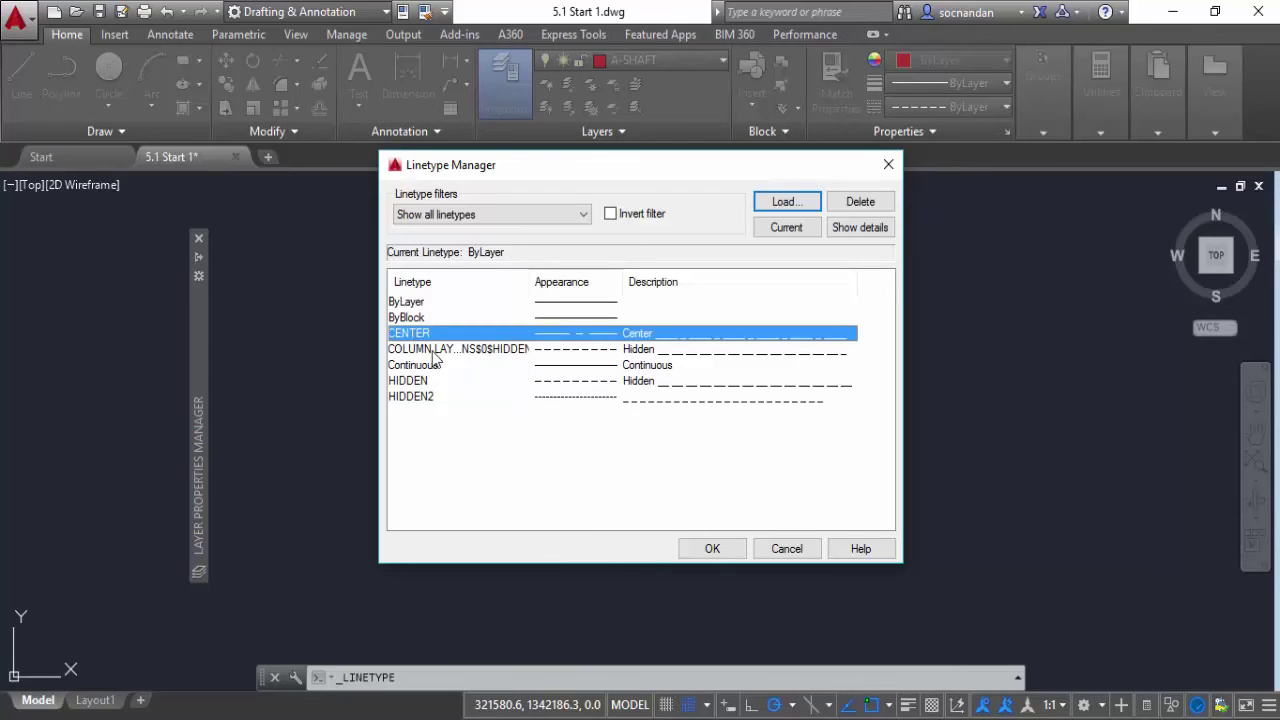
pyautogui.click(724, 545)
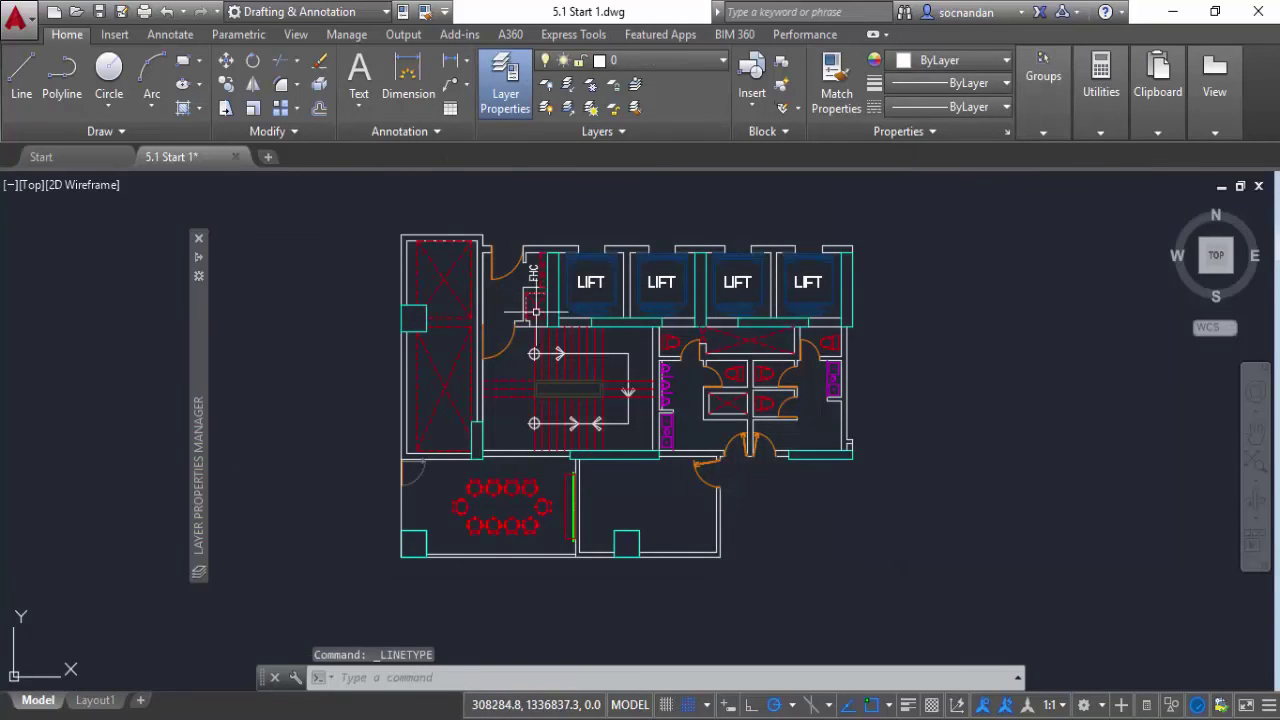
# Give all shaft lines similar to the picked one the CENTER linetype, then deselect
pyautogui.click(452, 268)
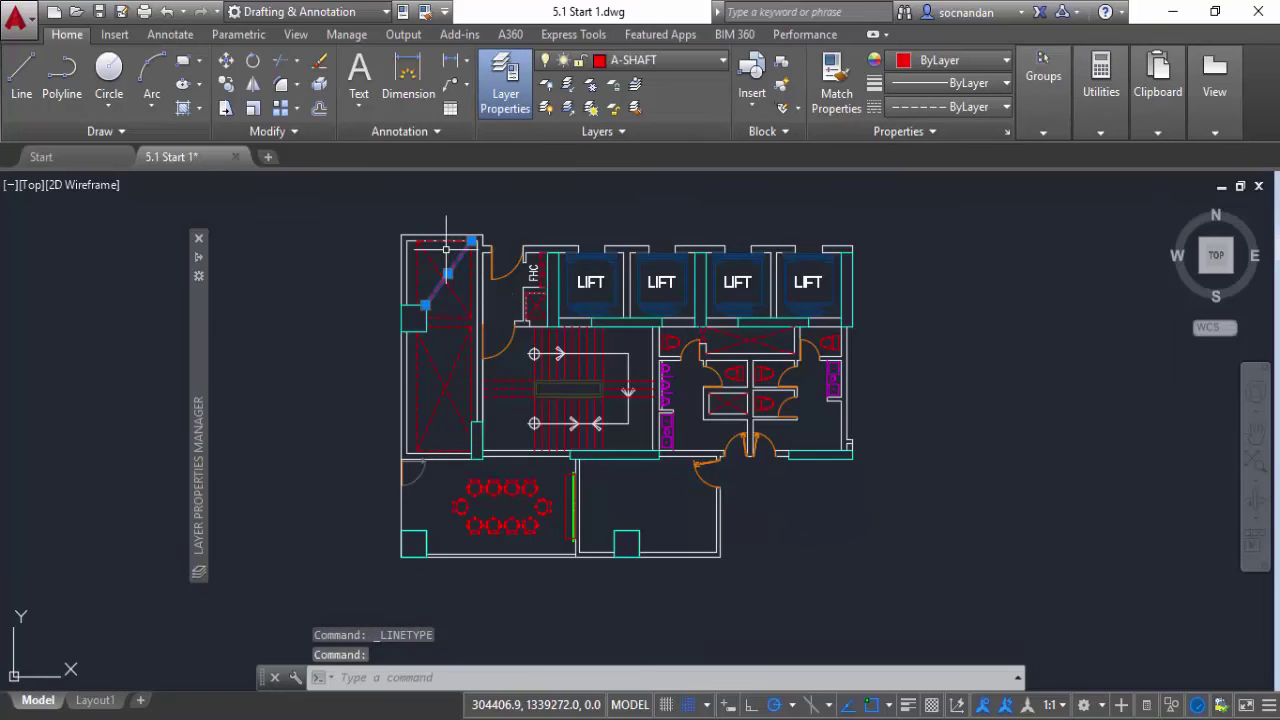
pyautogui.rightClick(446, 250)
pyautogui.click(543, 548)
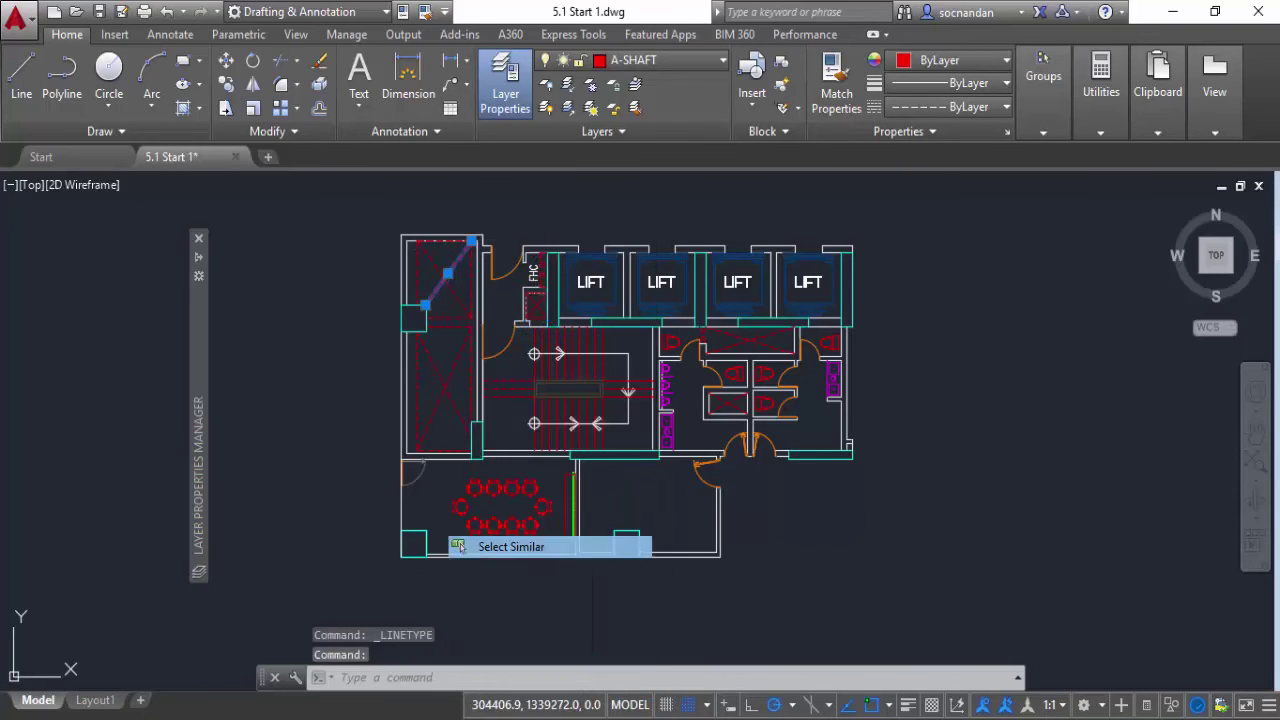
pyautogui.click(950, 107)
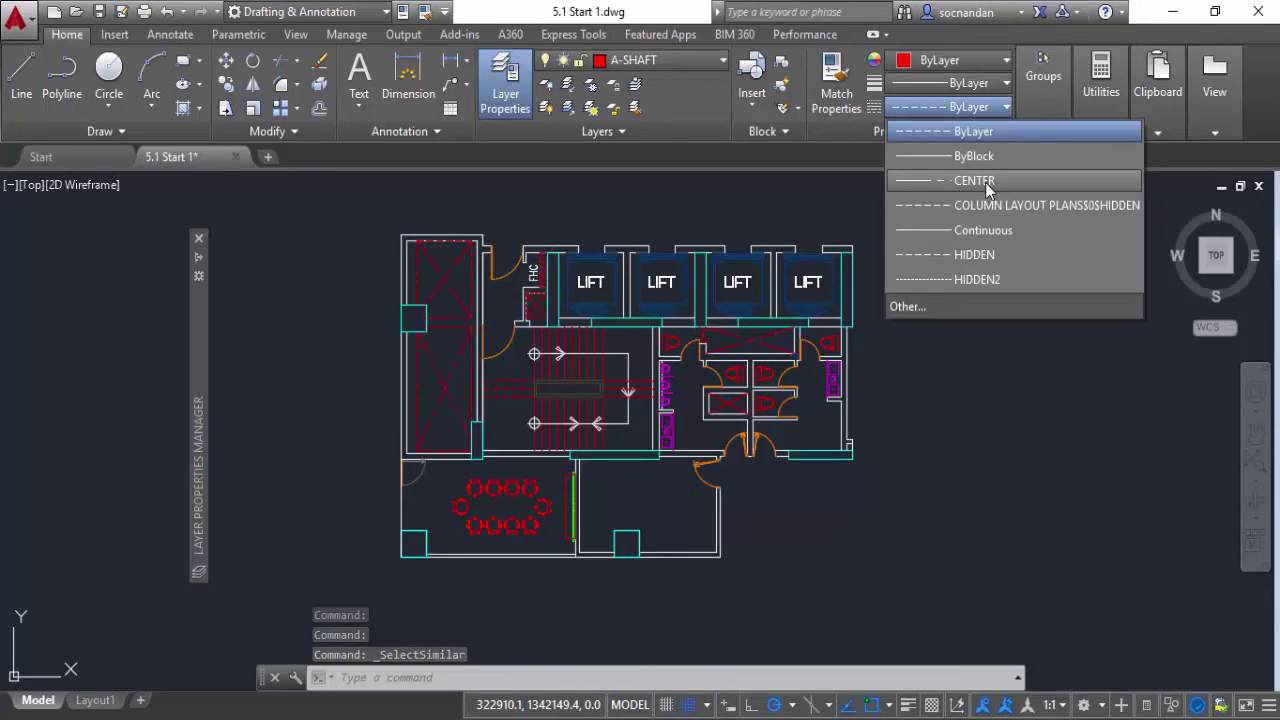
pyautogui.click(975, 181)
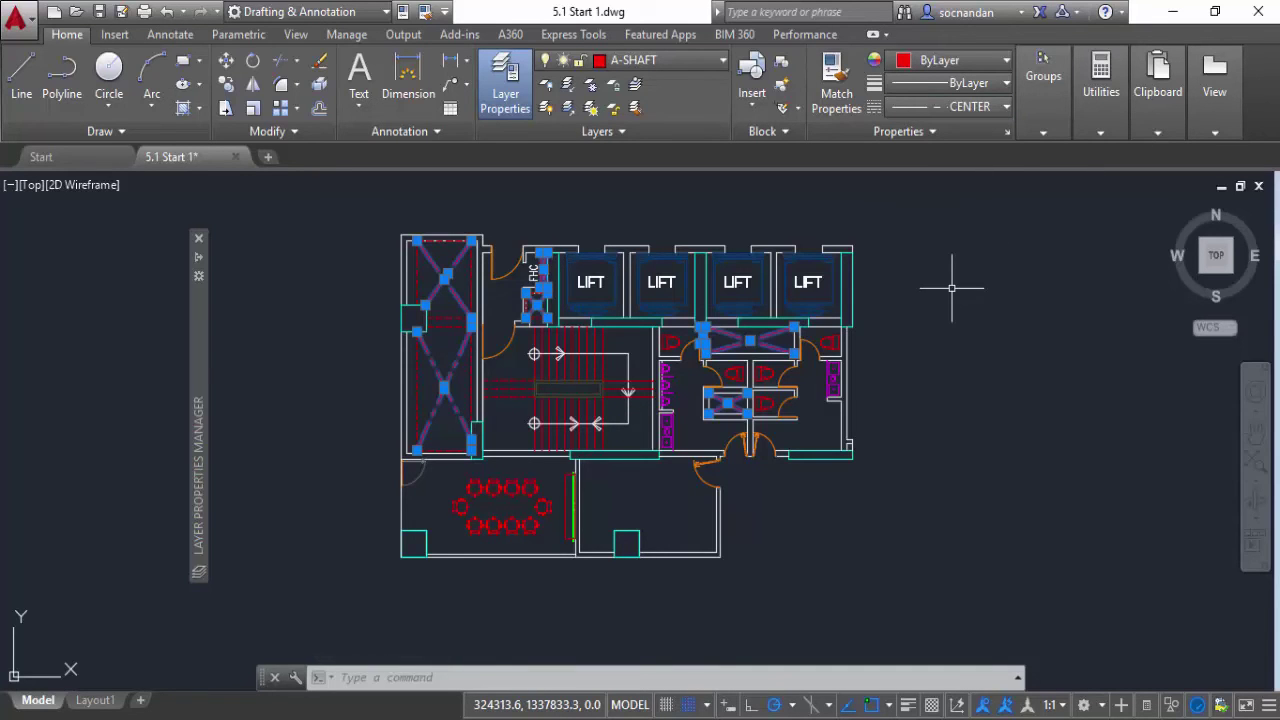
pyautogui.press('Escape')
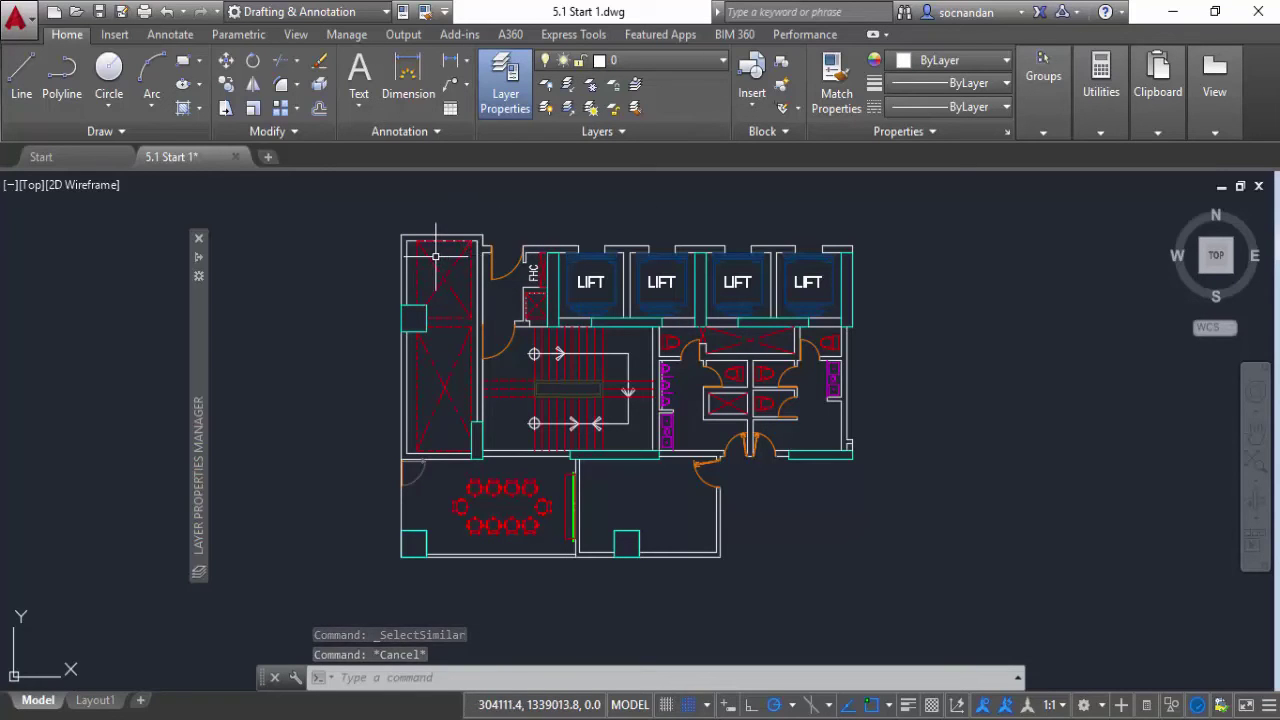
# Pick a shaft line to confirm it uses CENTER, then deselect
pyautogui.moveTo(429, 257)
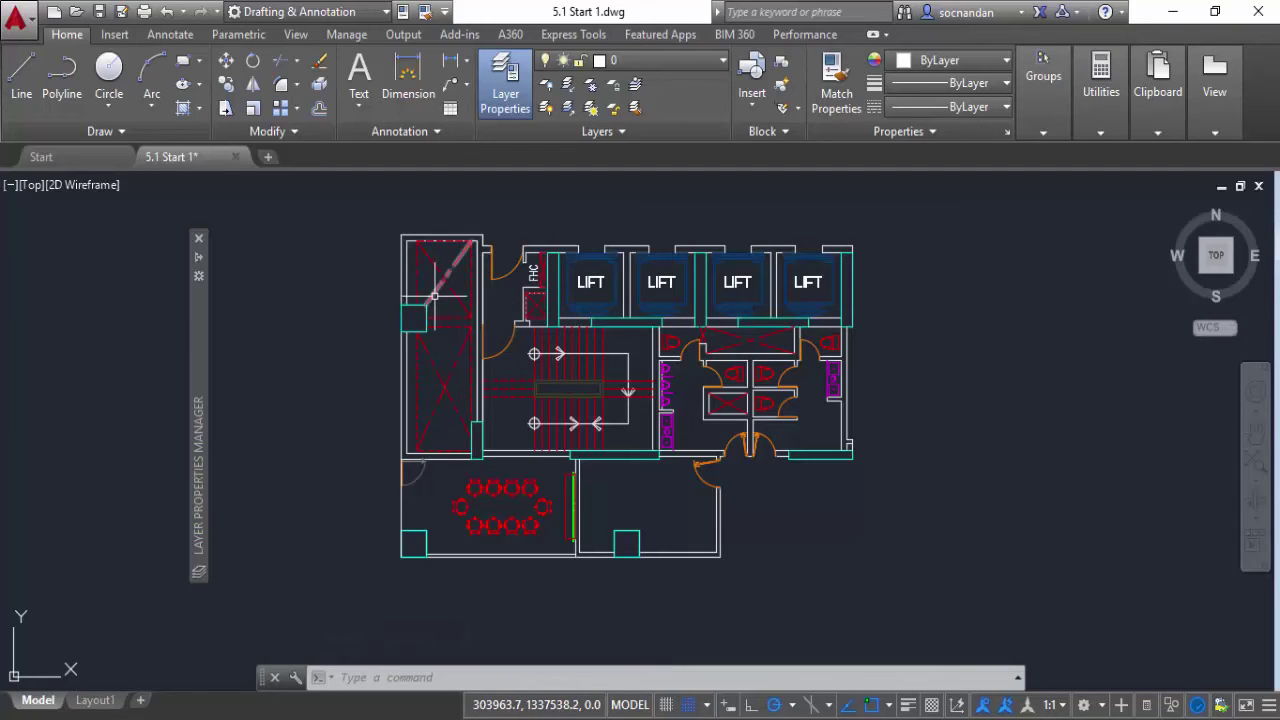
pyautogui.click(435, 364)
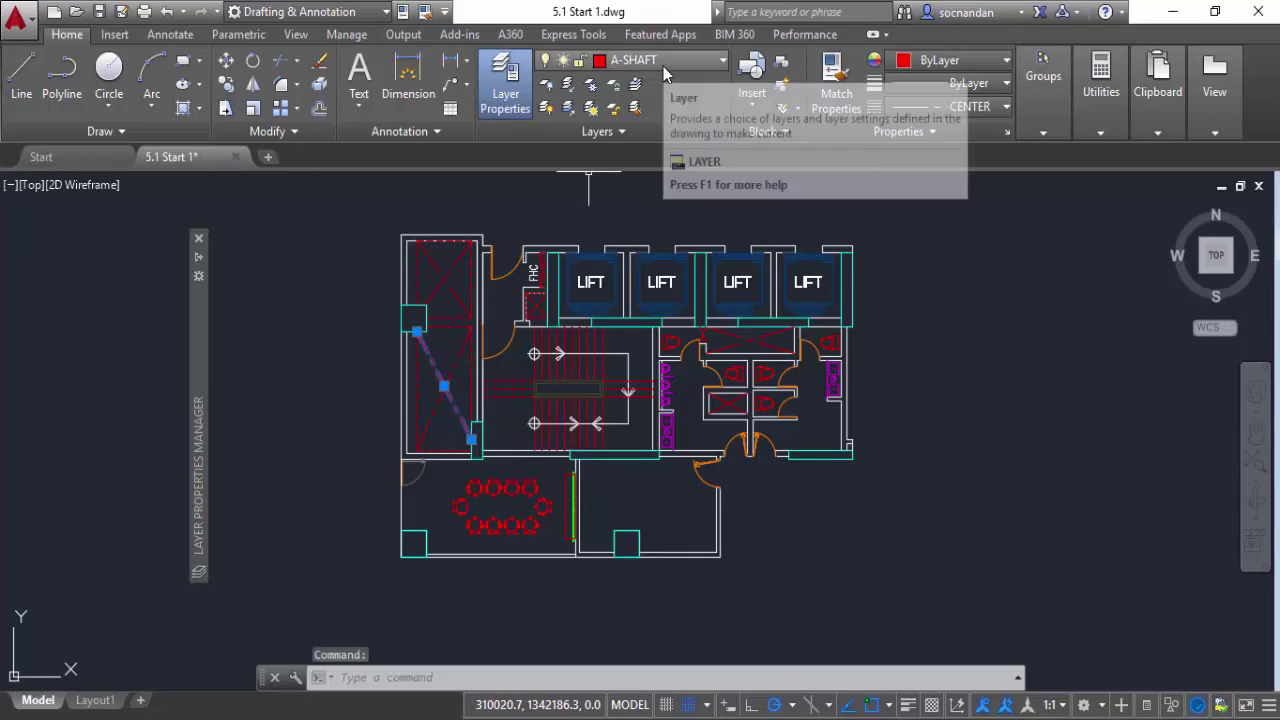
pyautogui.press('Escape')
pyautogui.press('Escape')
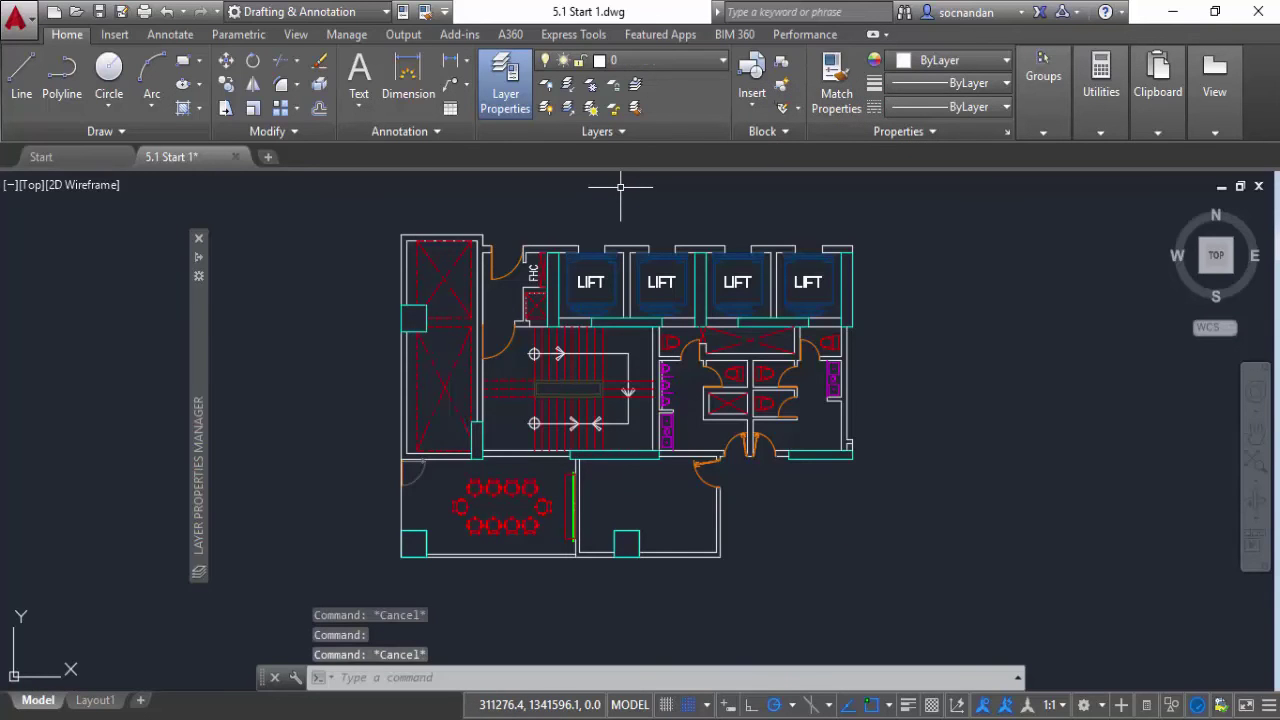
# Review the layer palette, then Select Similar from the diagonal shaft line
pyautogui.moveTo(200, 262)
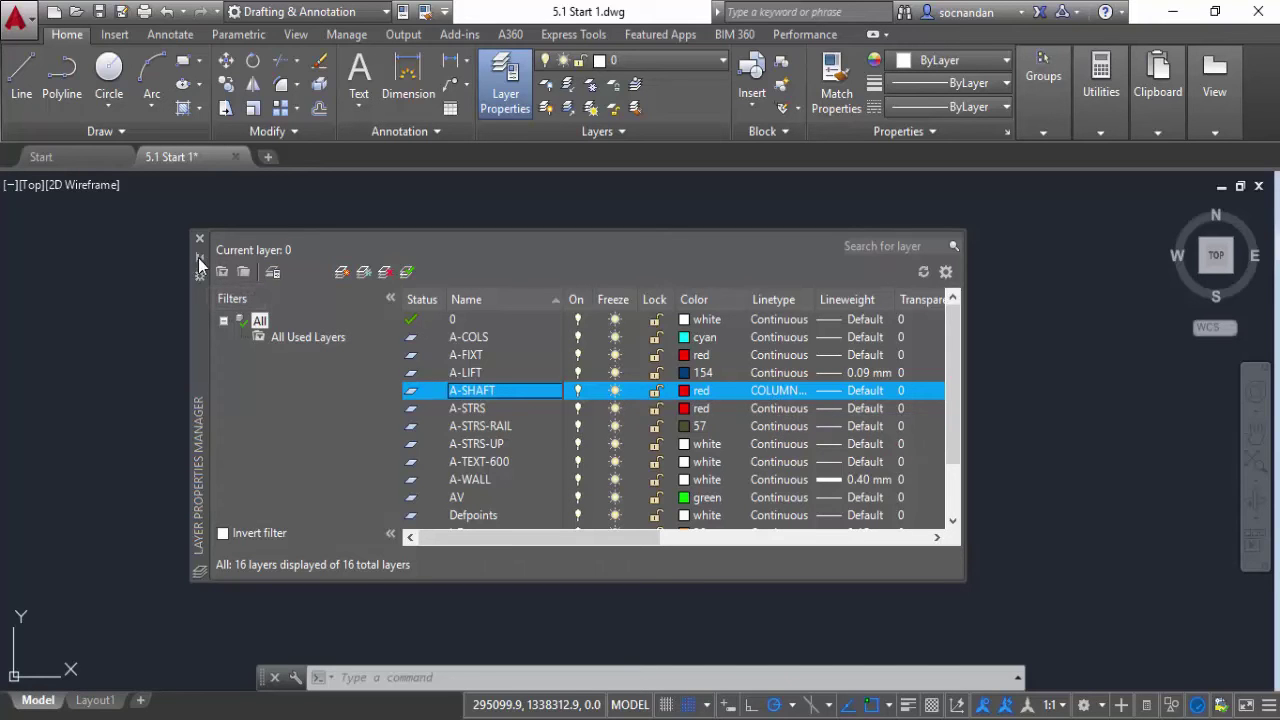
pyautogui.click(437, 268)
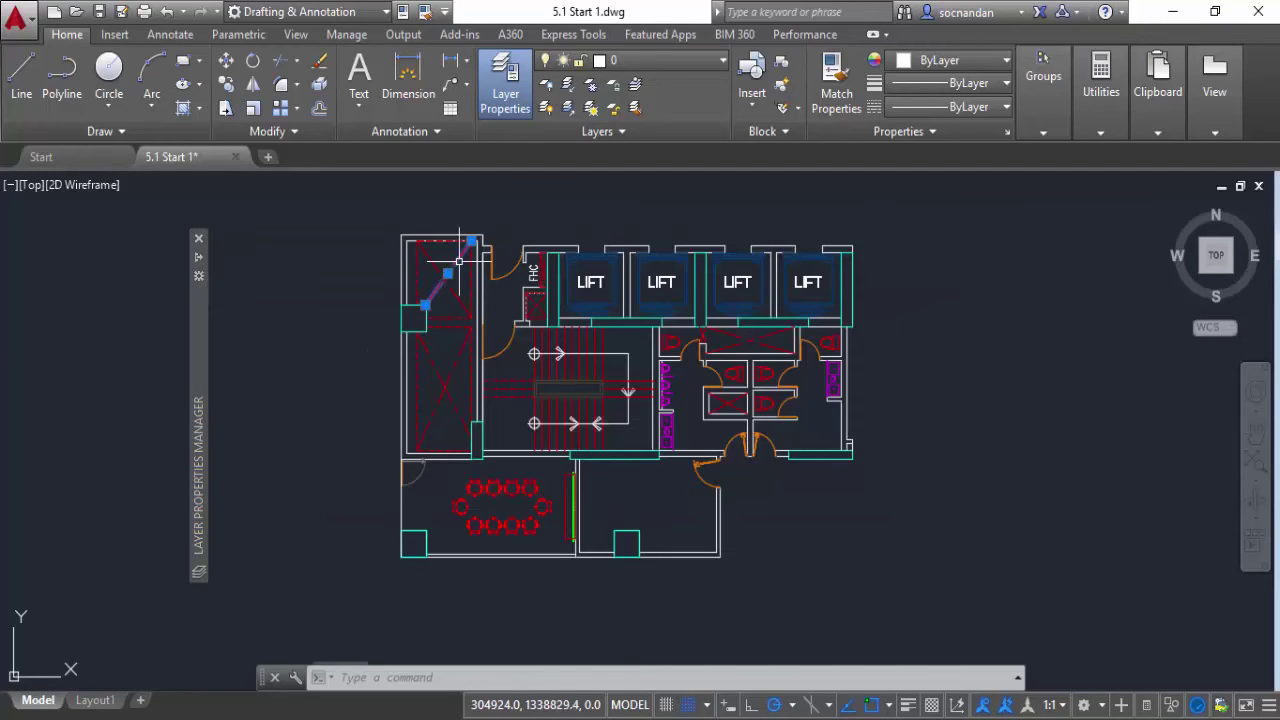
pyautogui.rightClick(443, 194)
pyautogui.click(512, 502)
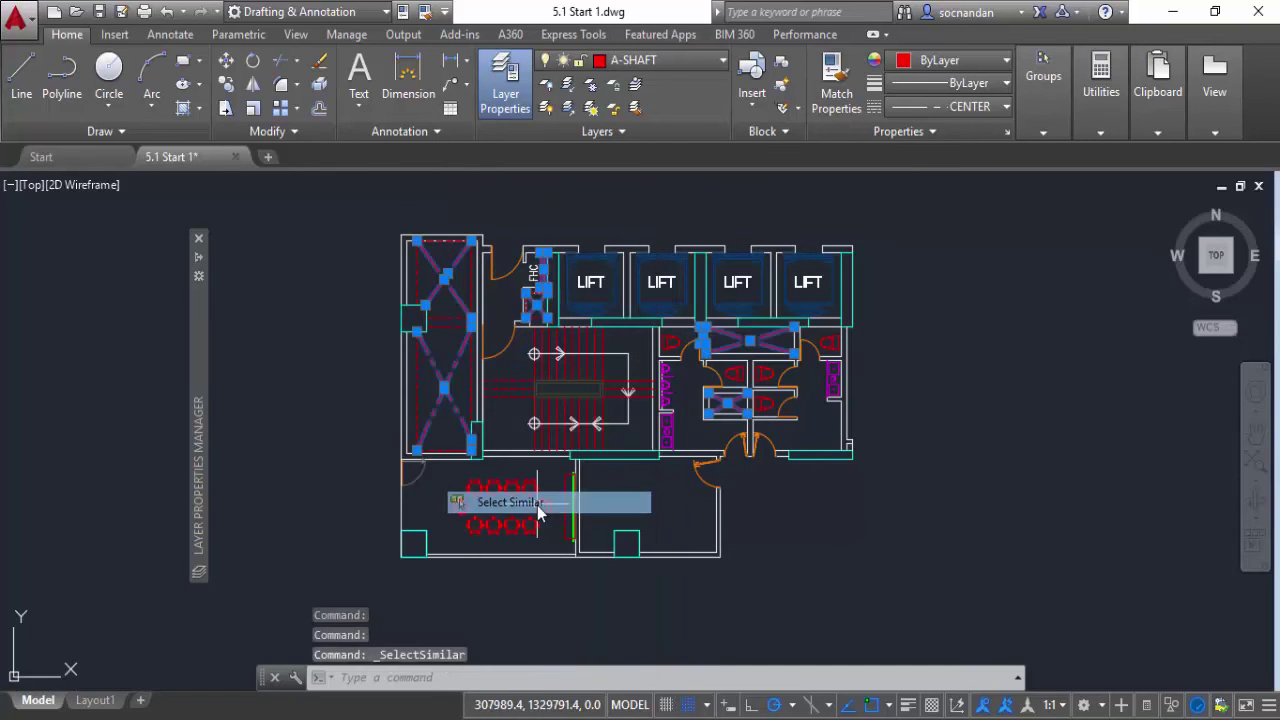
# Color the selected shaft lines Green, deselect, and turn on lineweight display
pyautogui.click(959, 64)
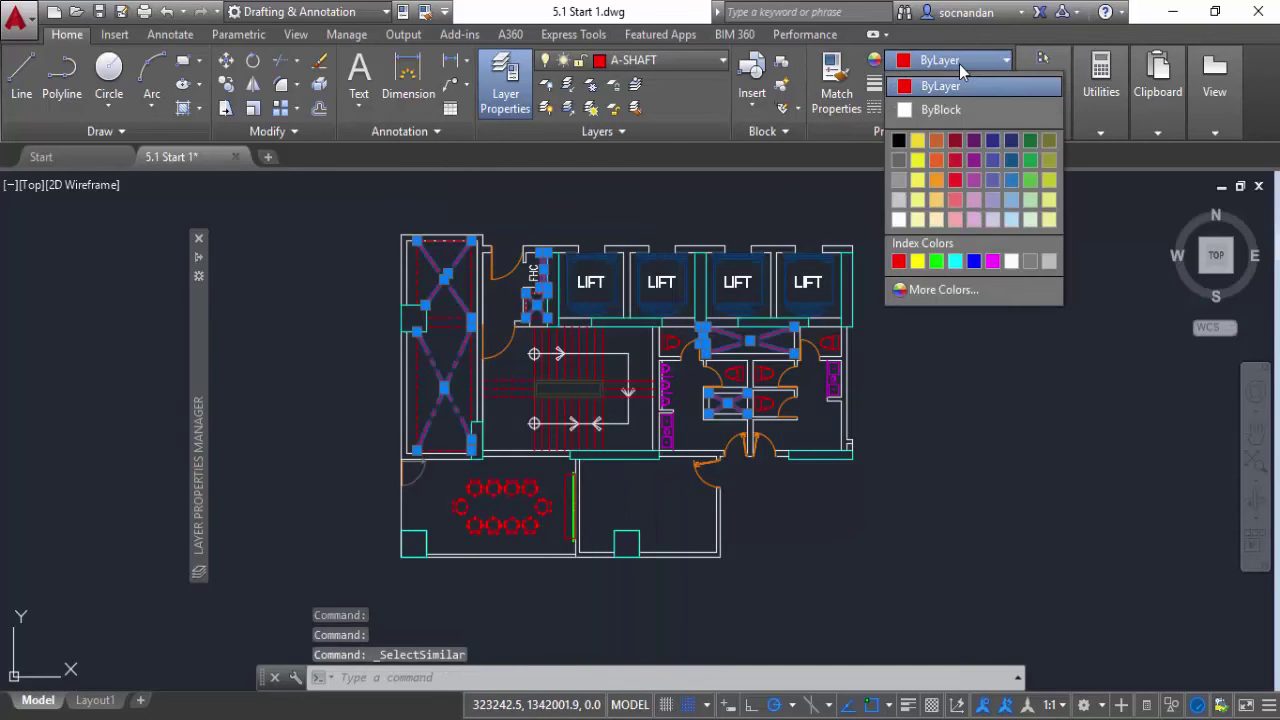
pyautogui.click(937, 262)
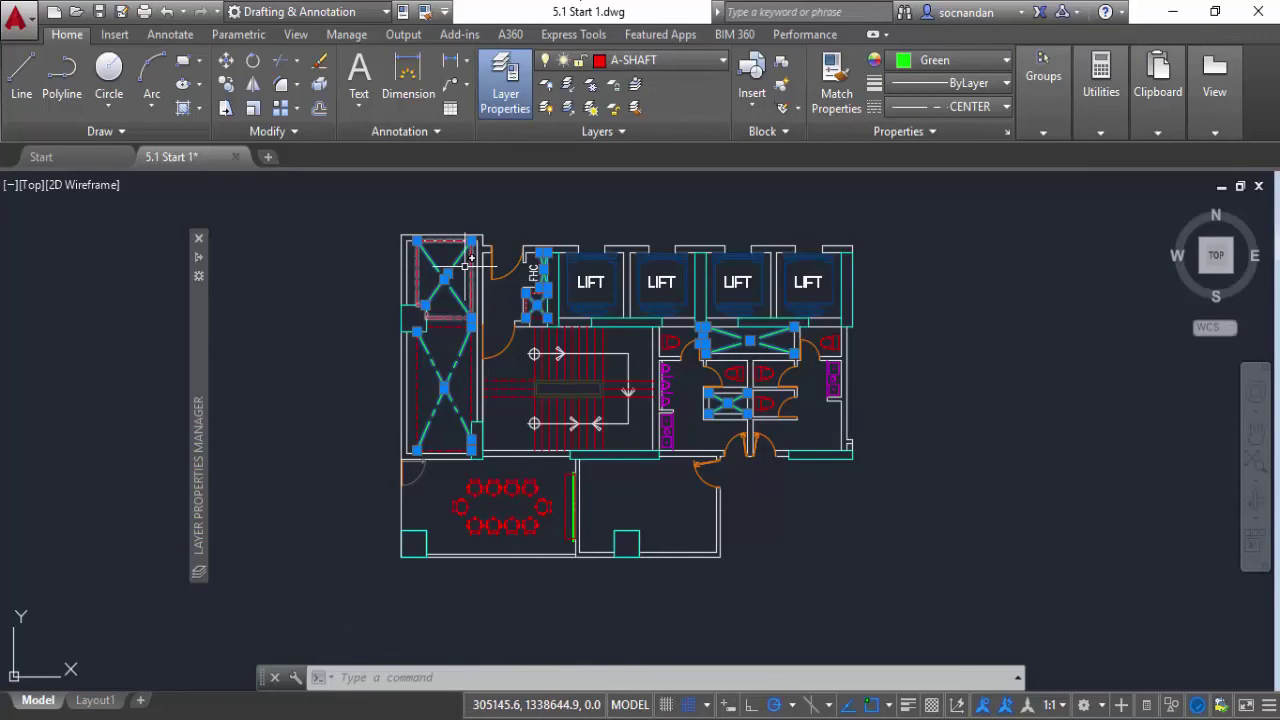
pyautogui.press('Escape')
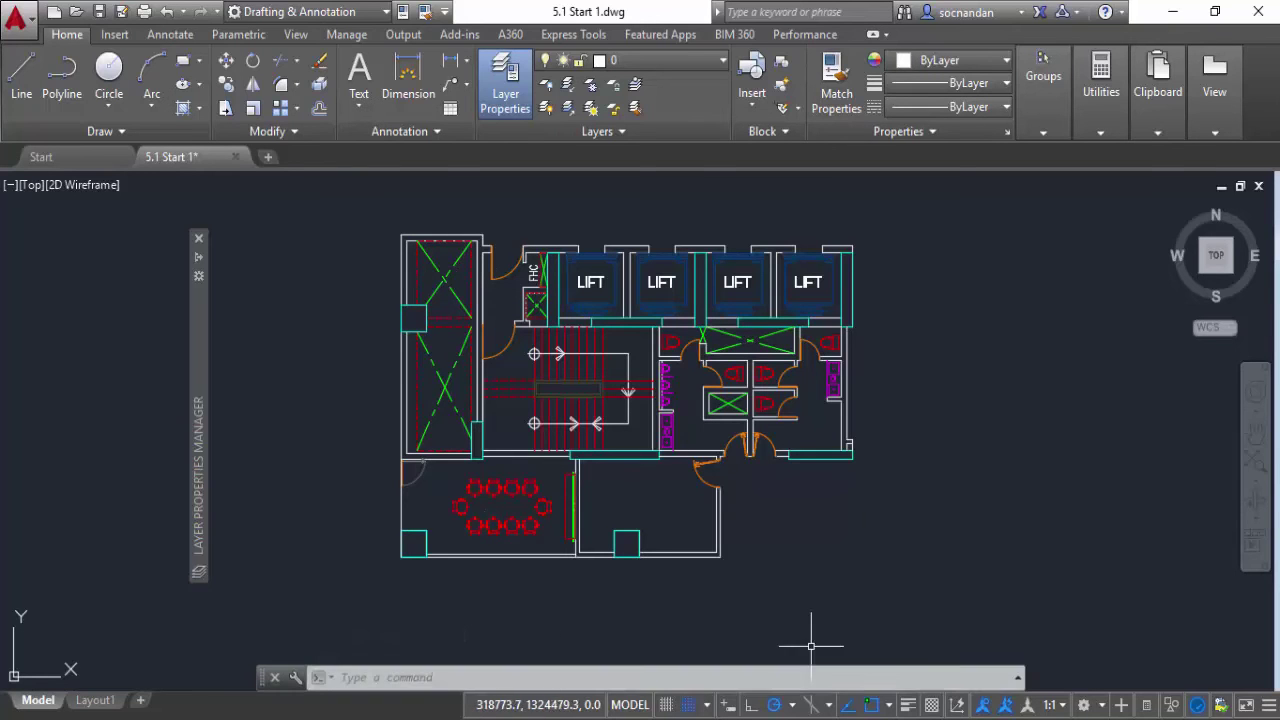
pyautogui.click(907, 706)
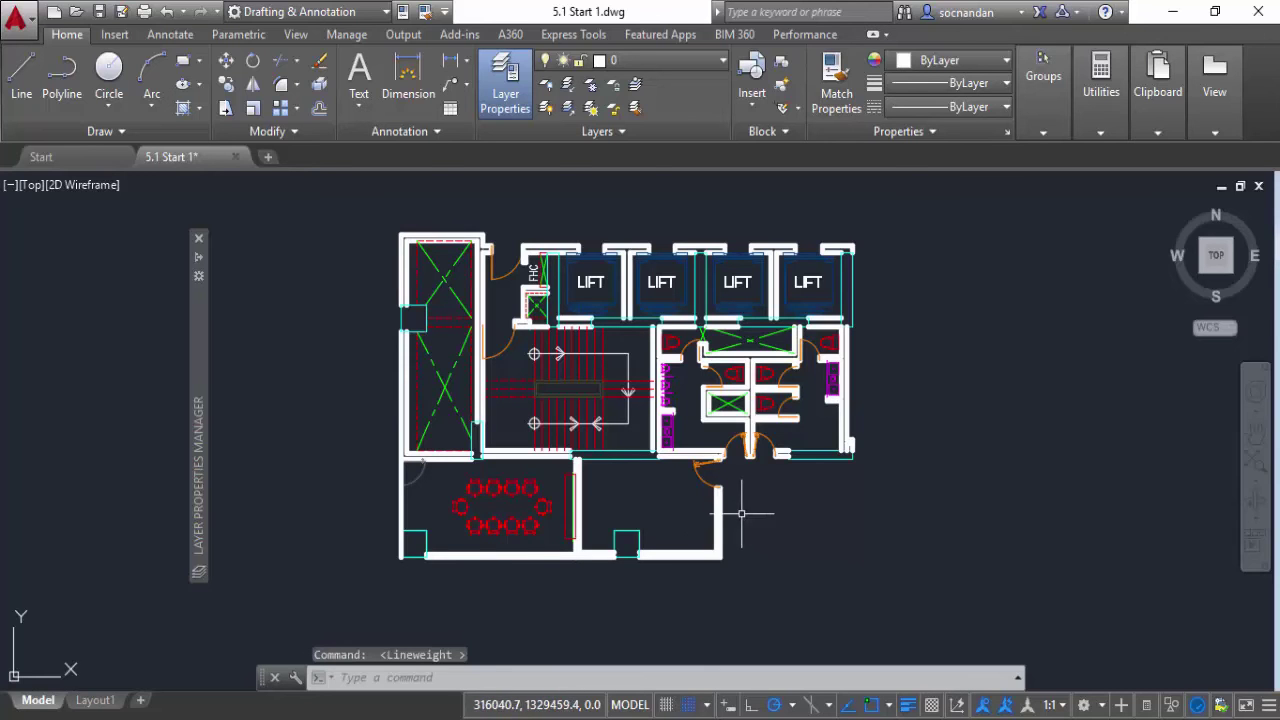
# Zoom into the stair and washroom area and pick one A-WALL wall line
pyautogui.scroll(2, 744, 524)
pyautogui.moveTo(740, 523); pyautogui.dragTo(766, 546, button='middle')
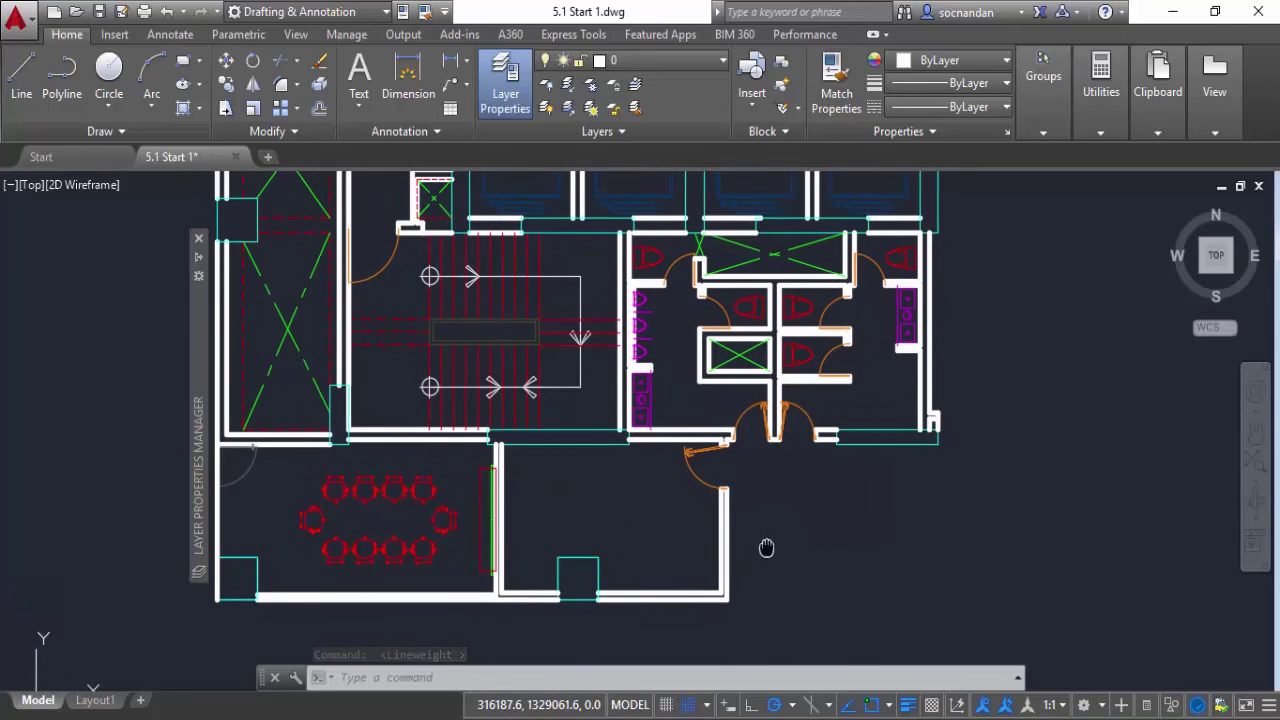
pyautogui.click(721, 535)
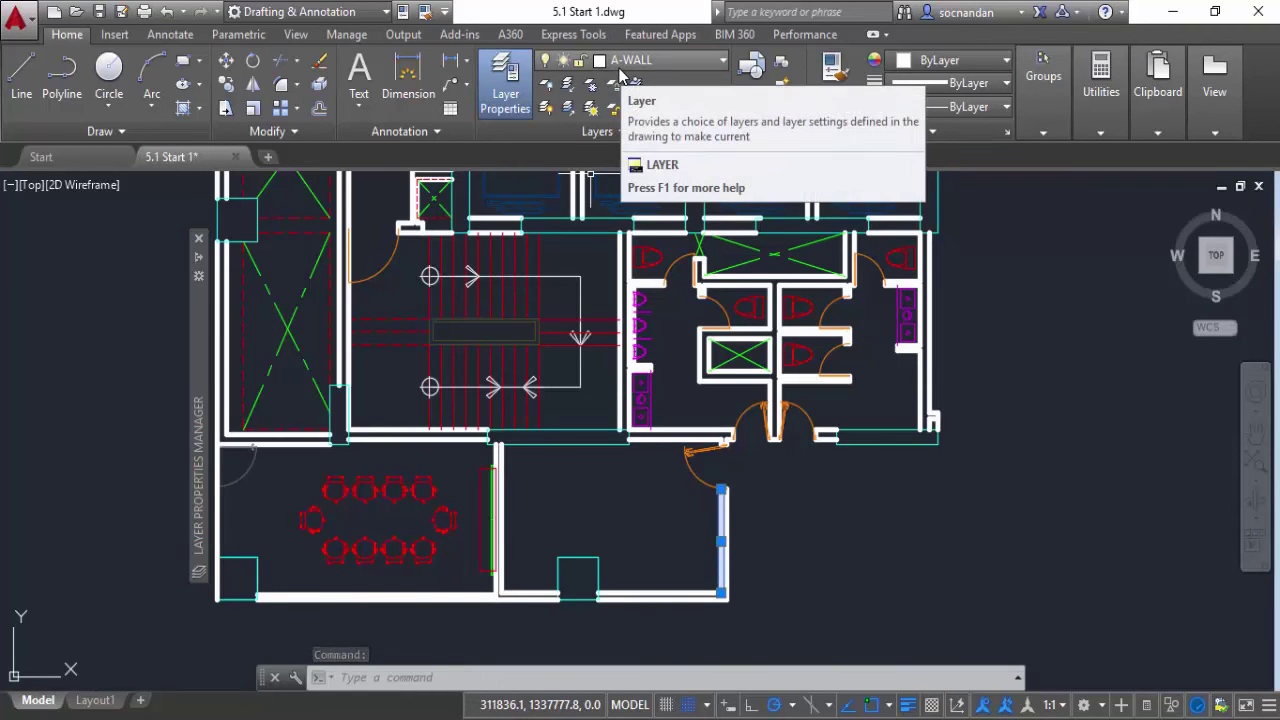
# Select all A-WALL walls plus the left L-shaped wall and set their lineweight to Default
pyautogui.rightClick(624, 500)
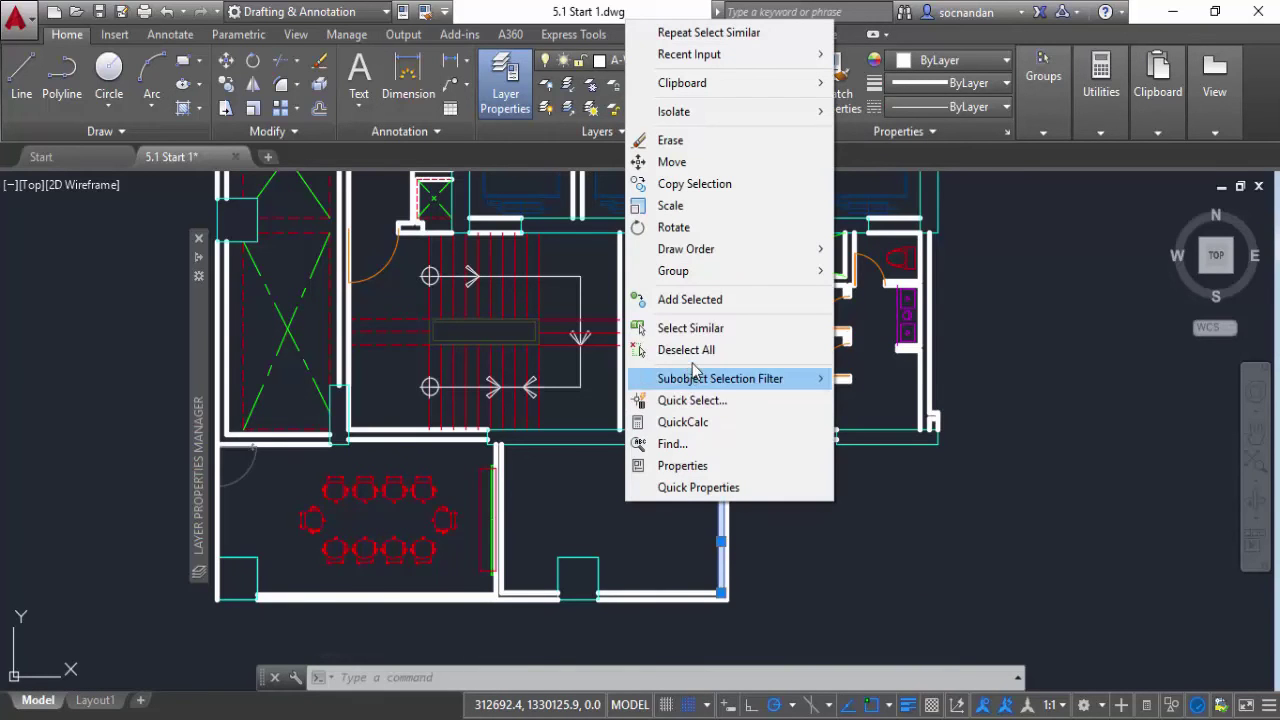
pyautogui.click(690, 328)
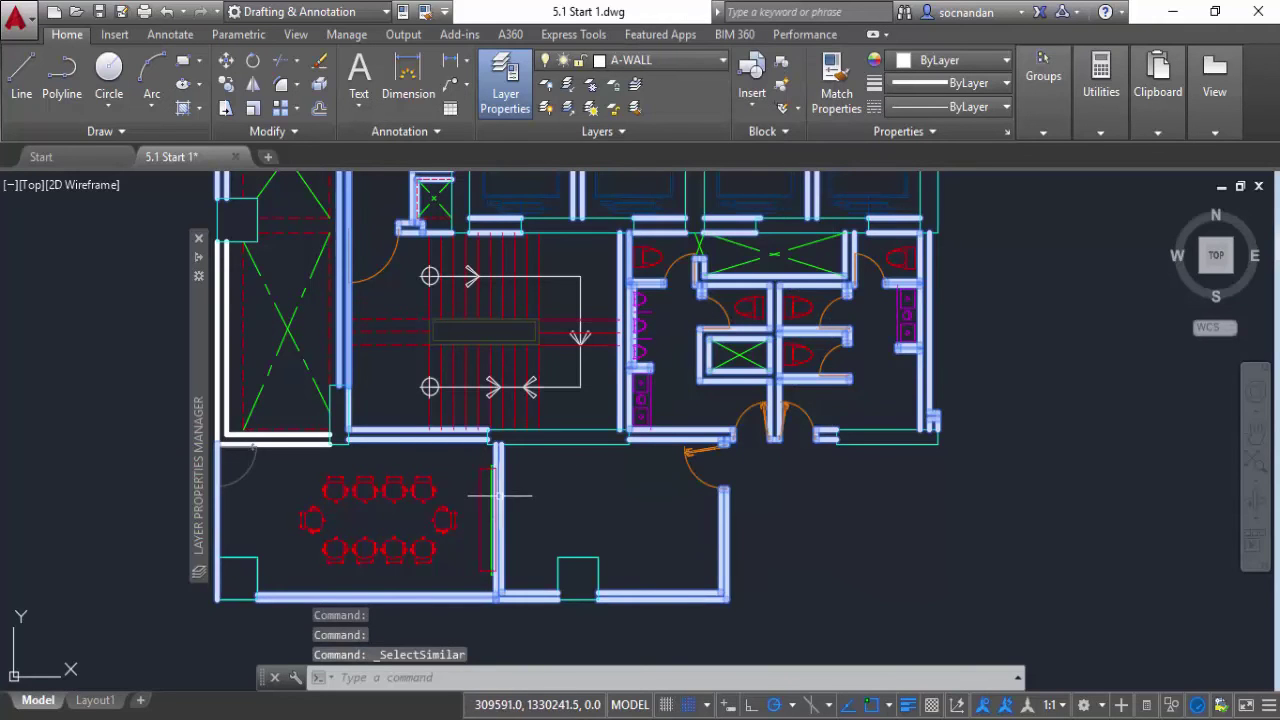
pyautogui.click(300, 437)
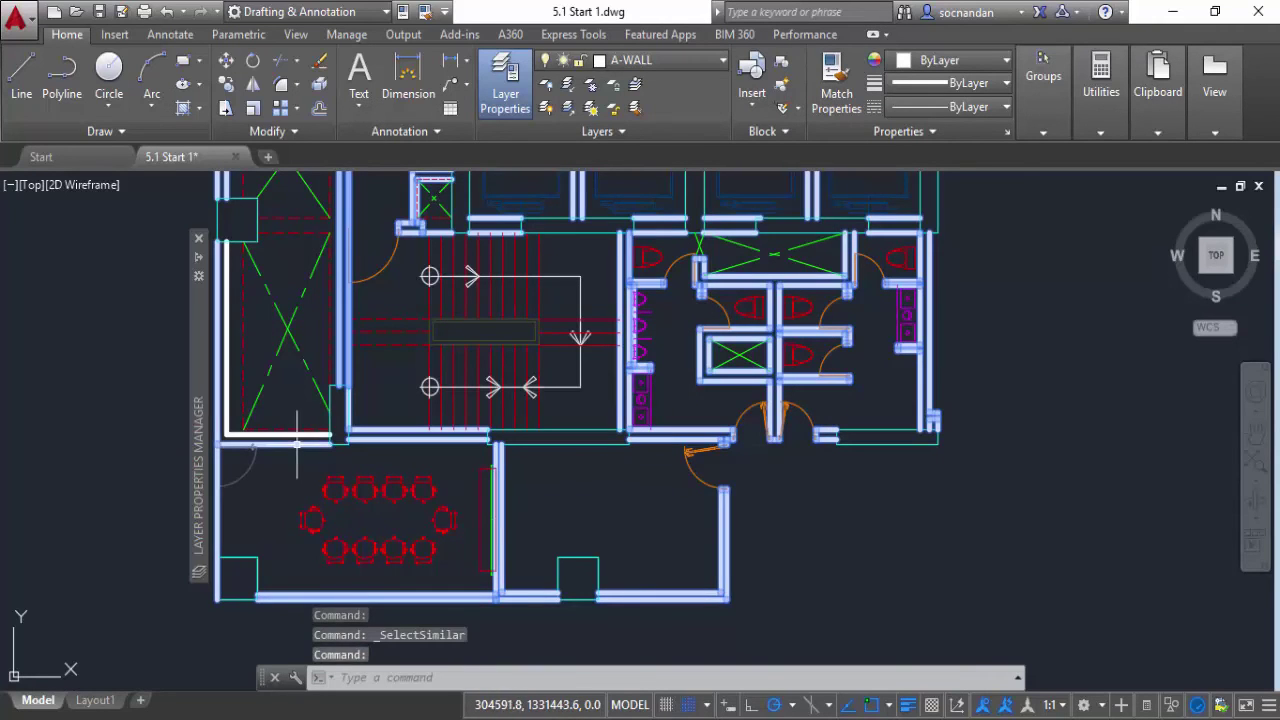
pyautogui.click(286, 430)
pyautogui.scroll(-3, 620, 523)
pyautogui.scroll(2, 620, 523)
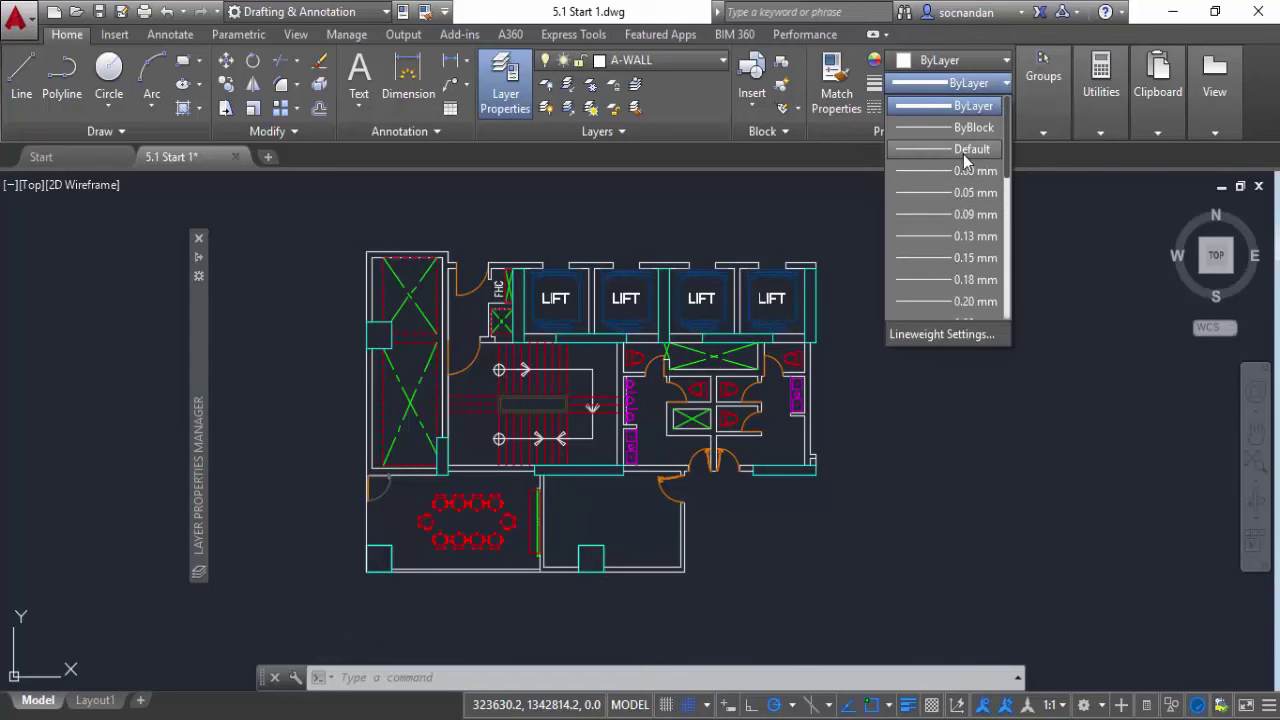
pyautogui.click(963, 154)
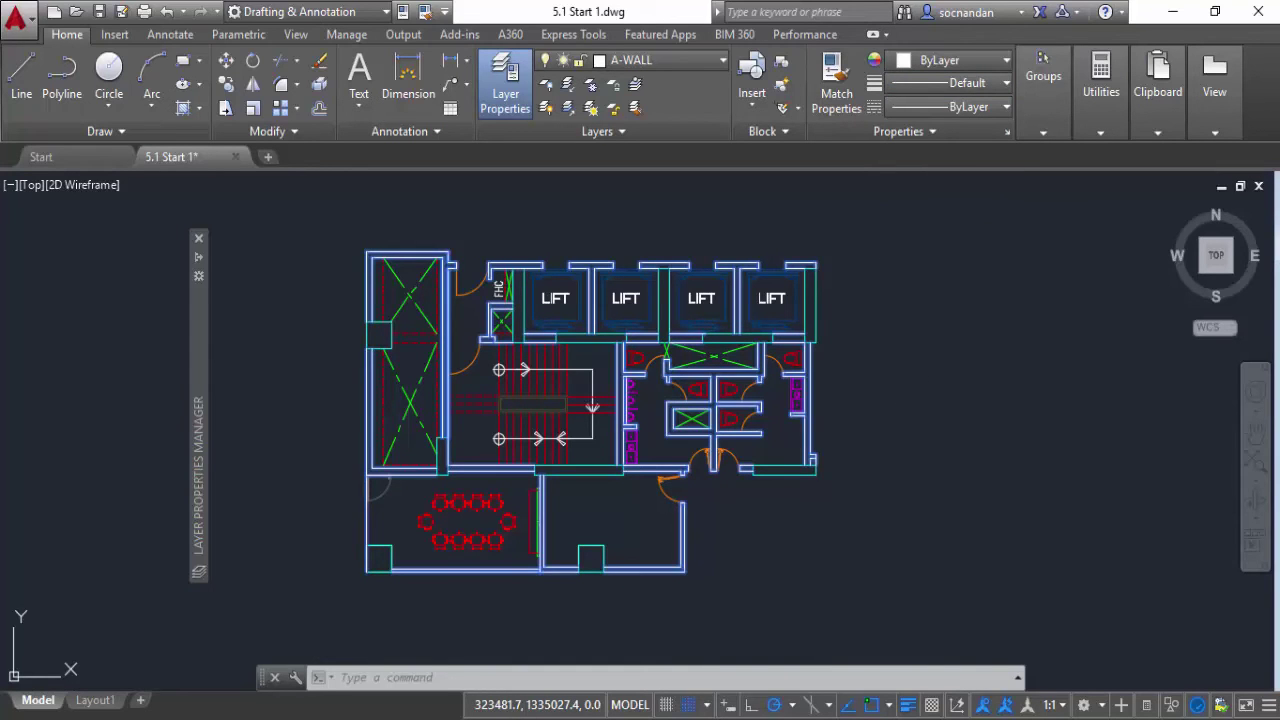
# Deselect the walls and expand the layer palette, showing A-WALL's 0.40 mm lineweight
pyautogui.press('Escape')
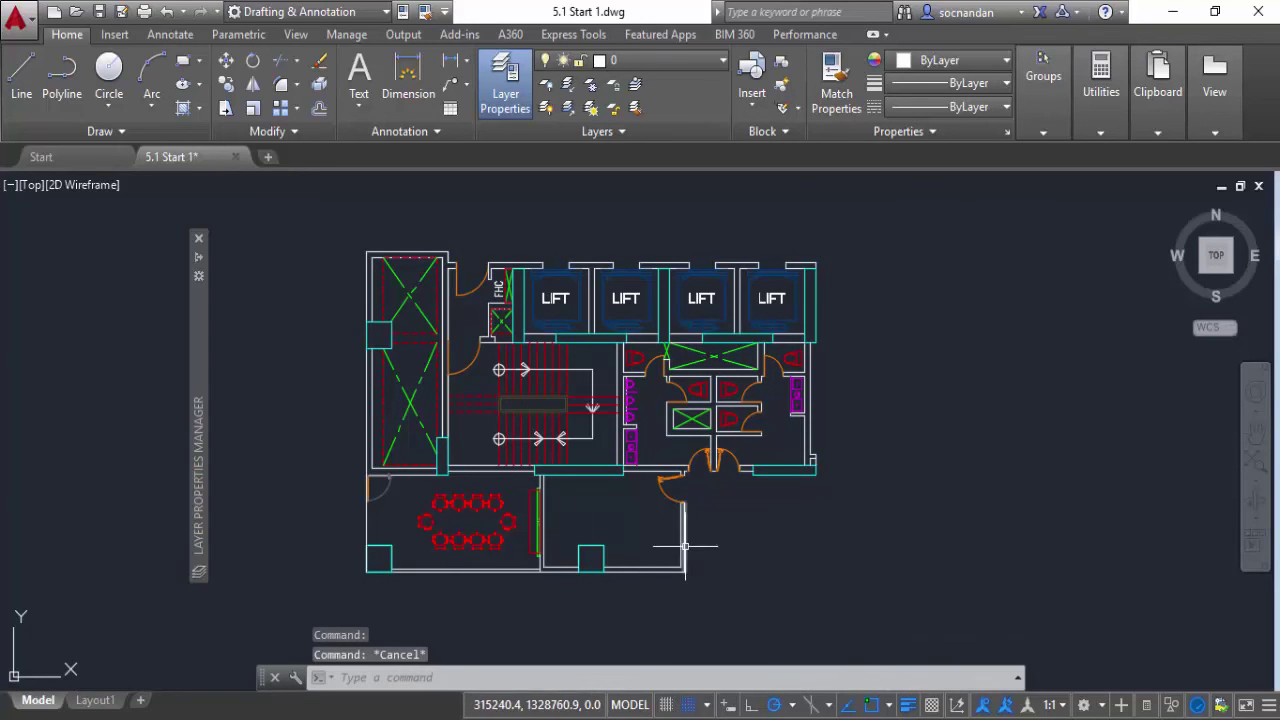
pyautogui.moveTo(684, 530)
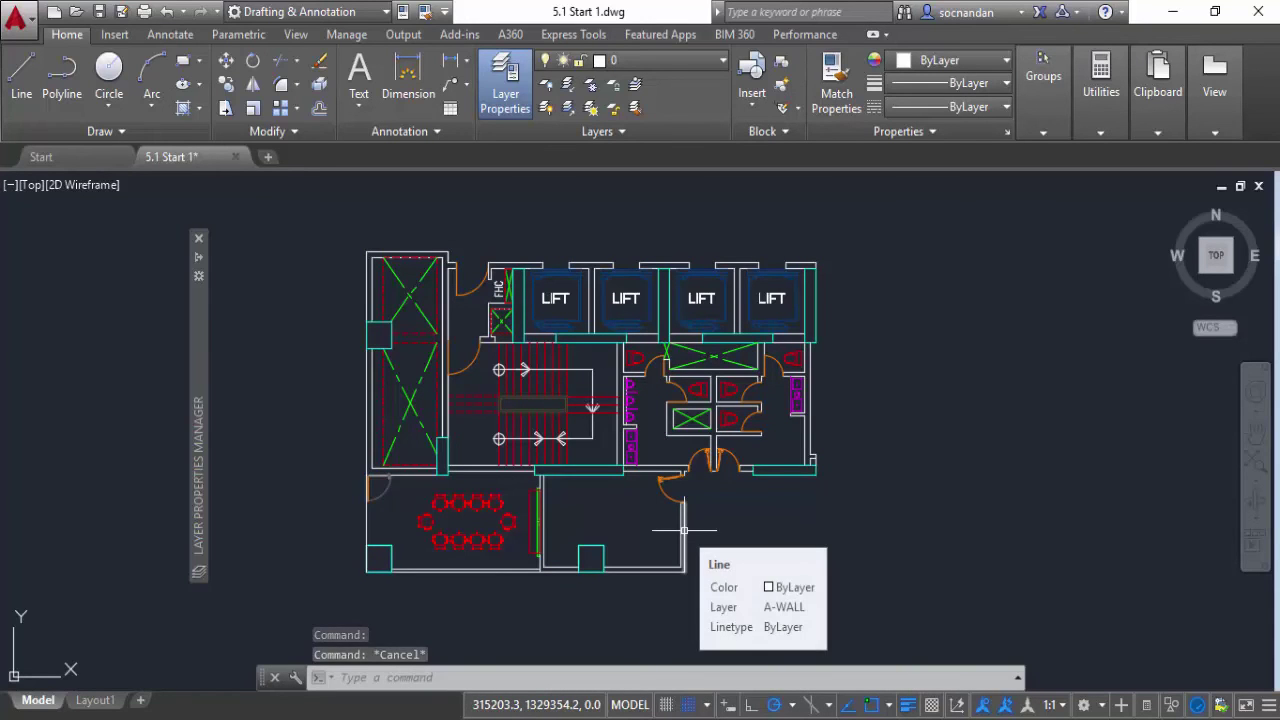
pyautogui.moveTo(196, 272)
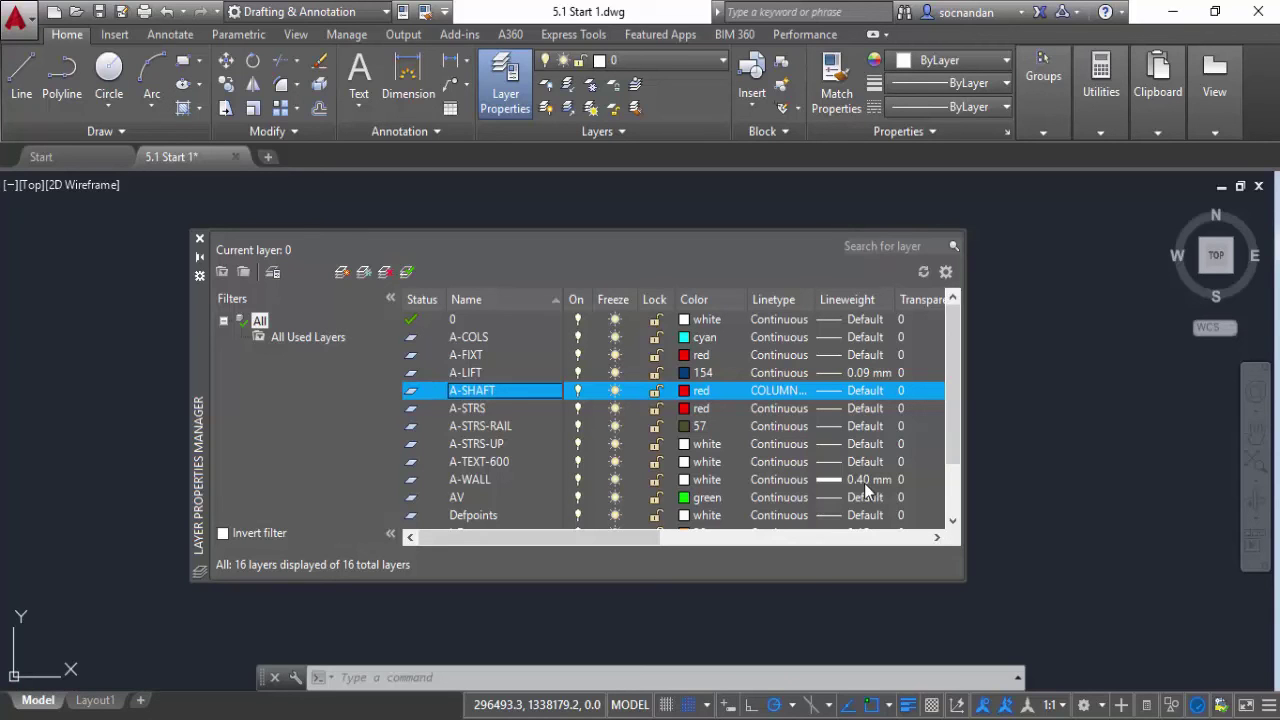
# Collapse the auto-hide Layer Properties palette back to its narrow strip
pyautogui.click(201, 257)
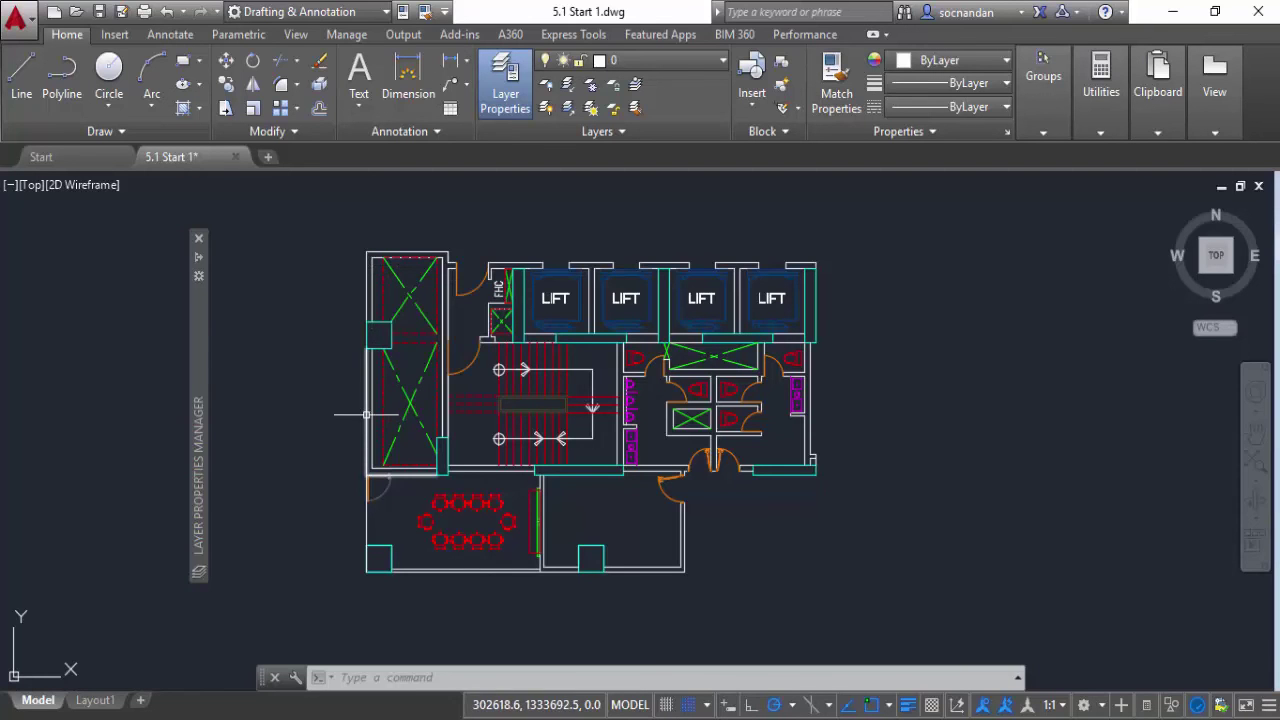
# Match the green shaft line's properties onto the three left outer wall lines, including the lower room's wall
pyautogui.click(837, 95)
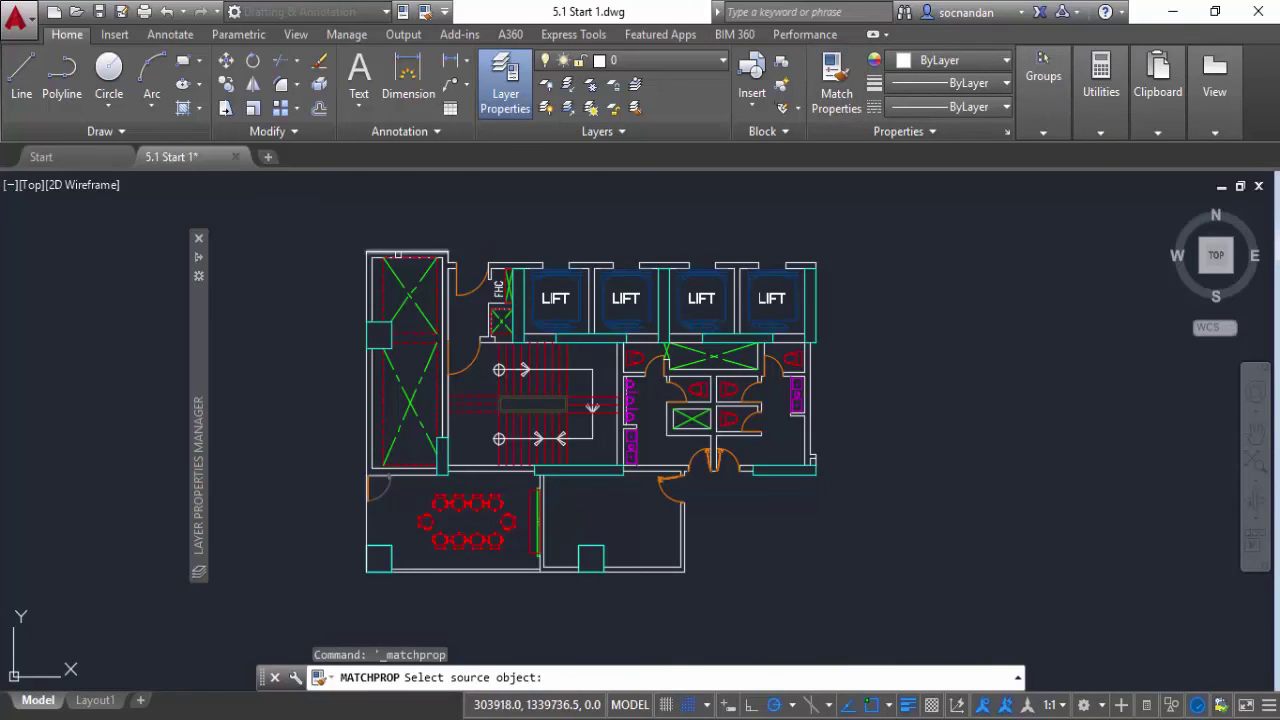
pyautogui.click(393, 270)
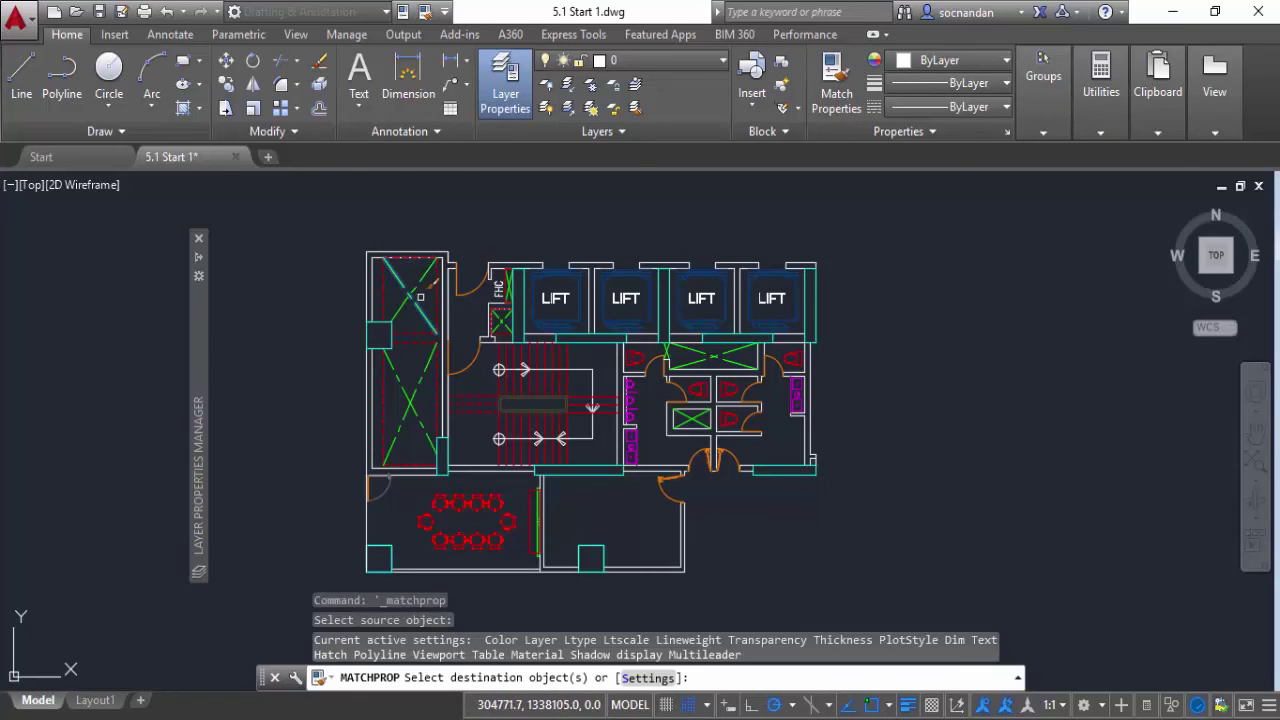
pyautogui.click(364, 283)
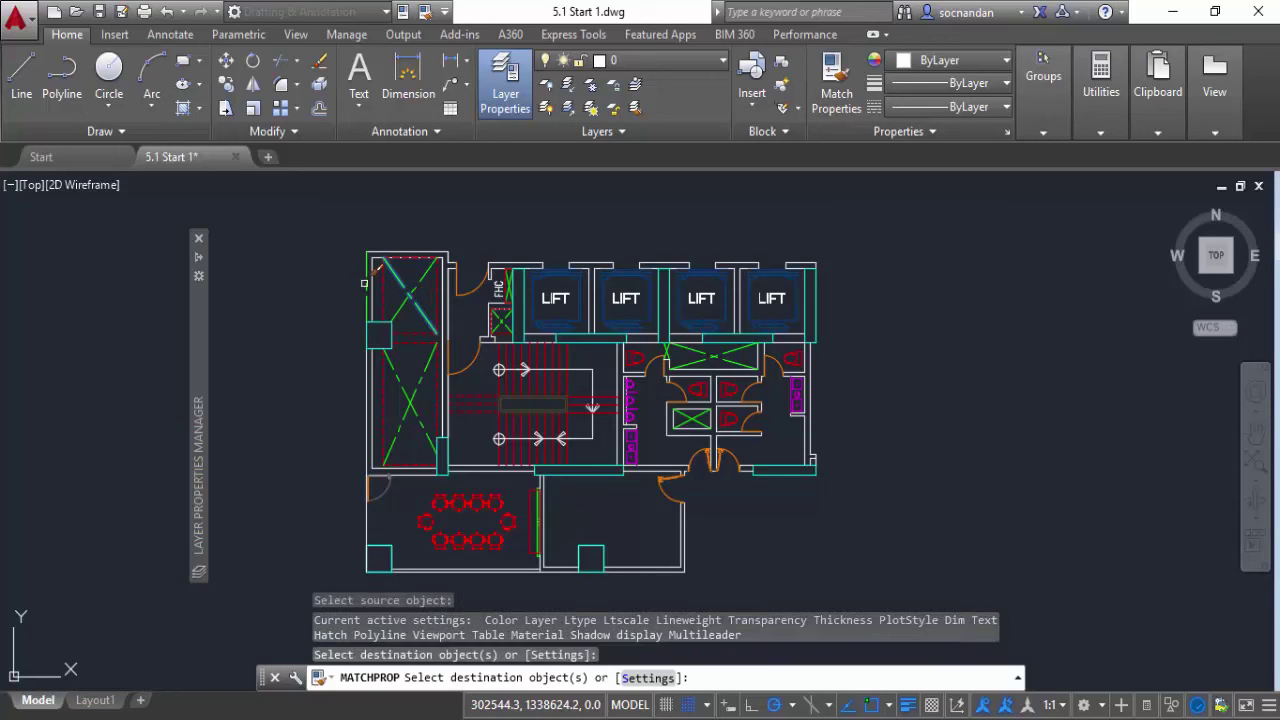
pyautogui.click(363, 369)
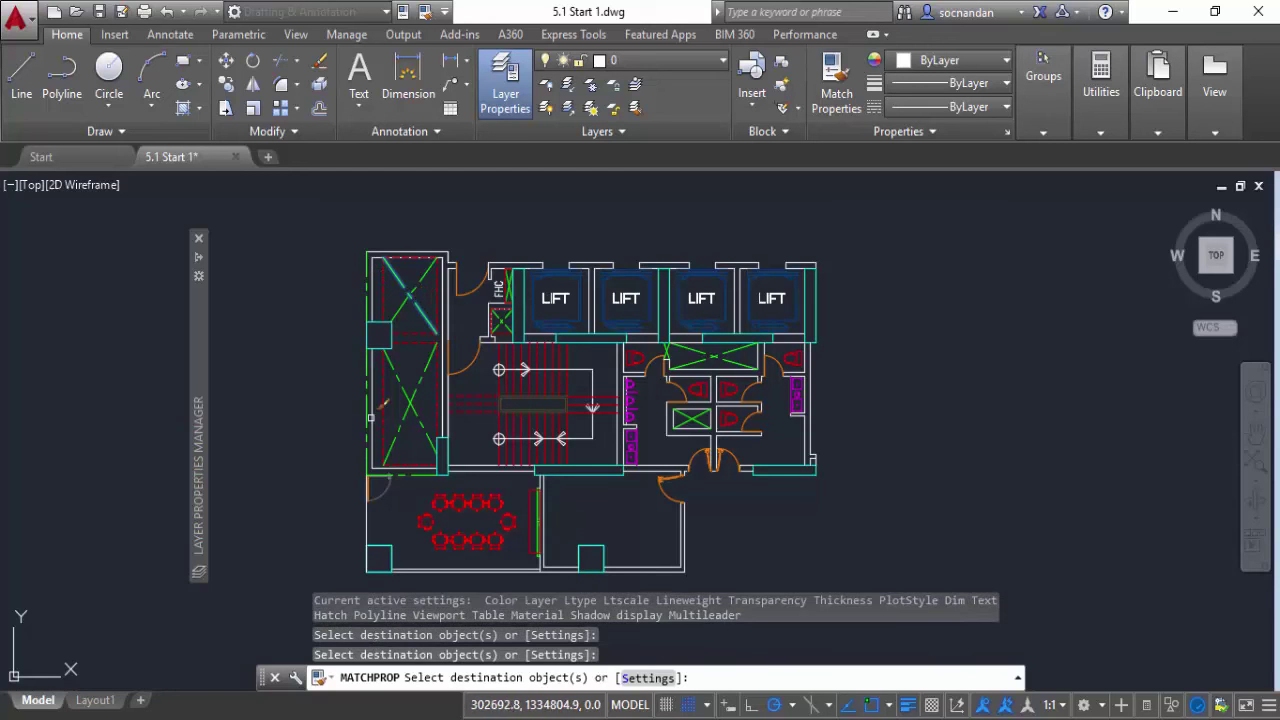
pyautogui.click(359, 512)
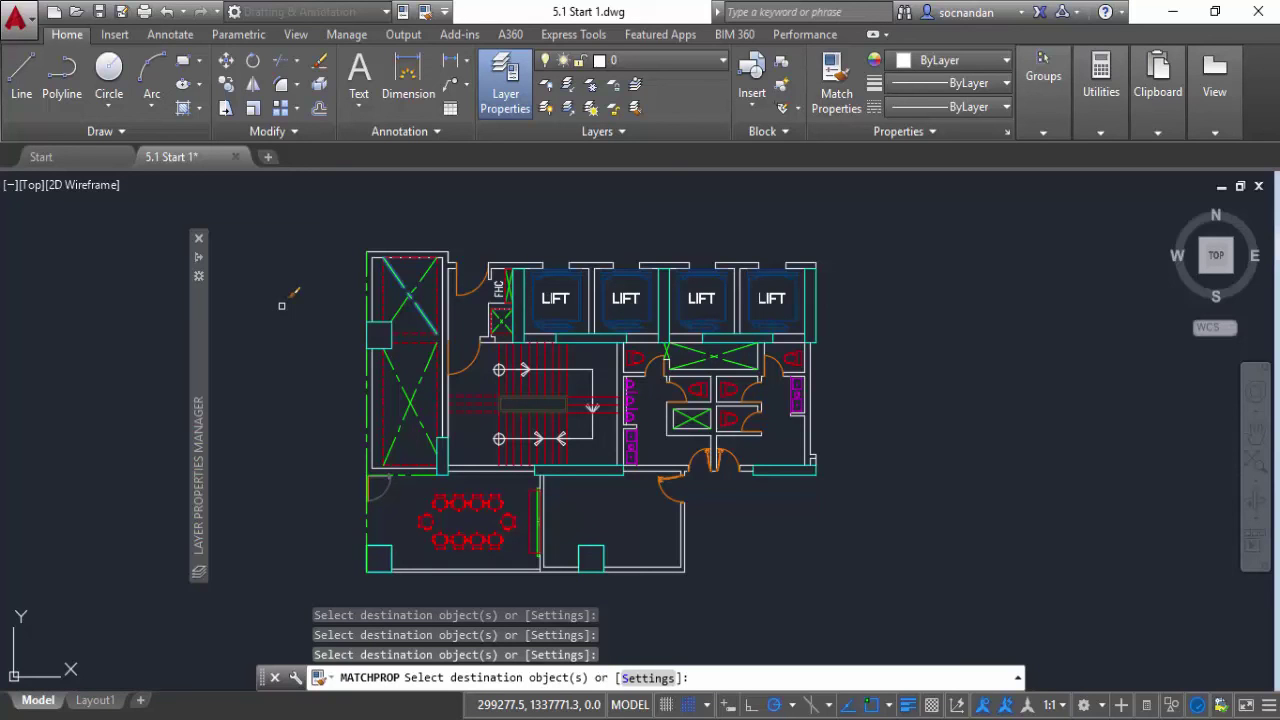
pyautogui.press('Escape')
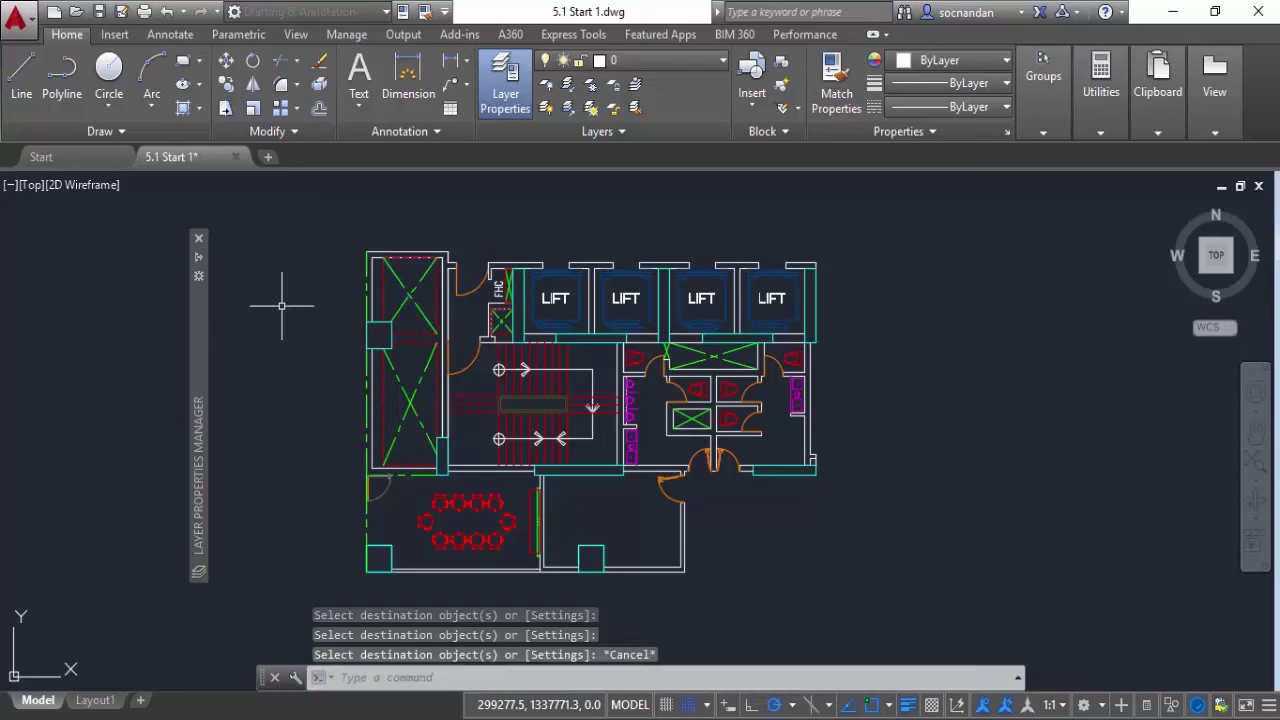
# Check the left wall's matched properties, then close the Layer Properties Manager palette
pyautogui.click(366, 286)
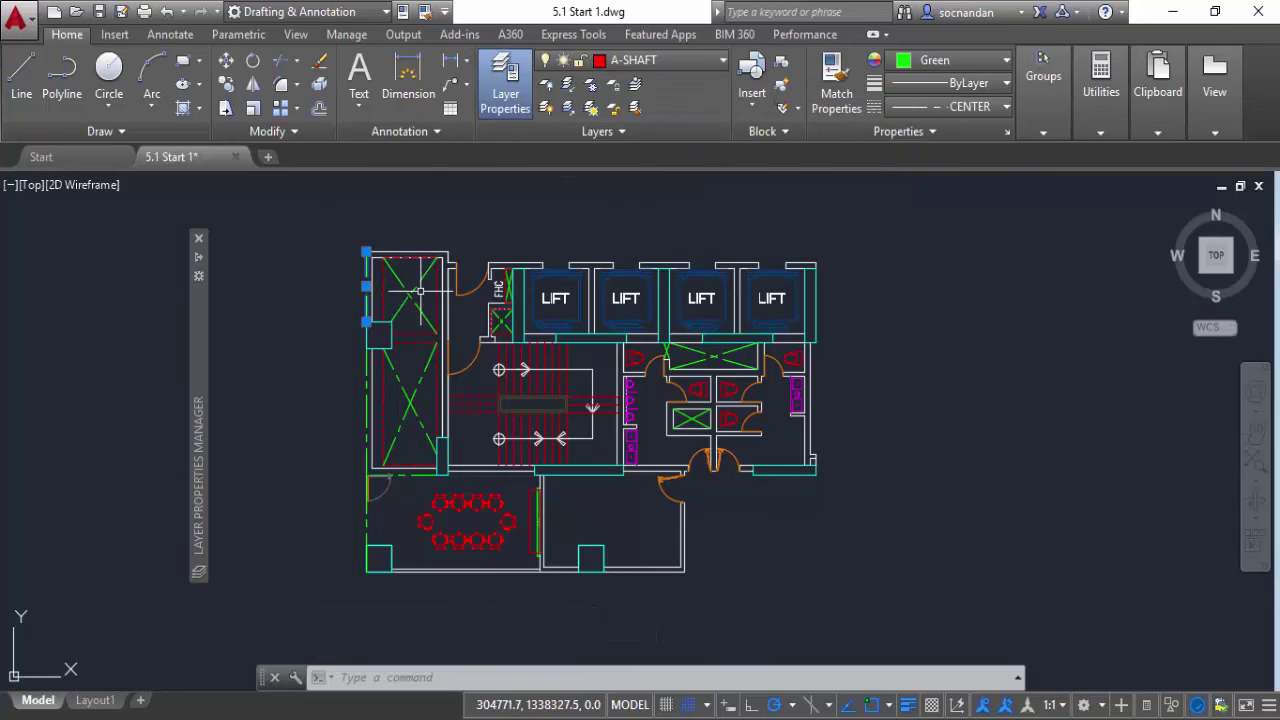
pyautogui.press('Escape')
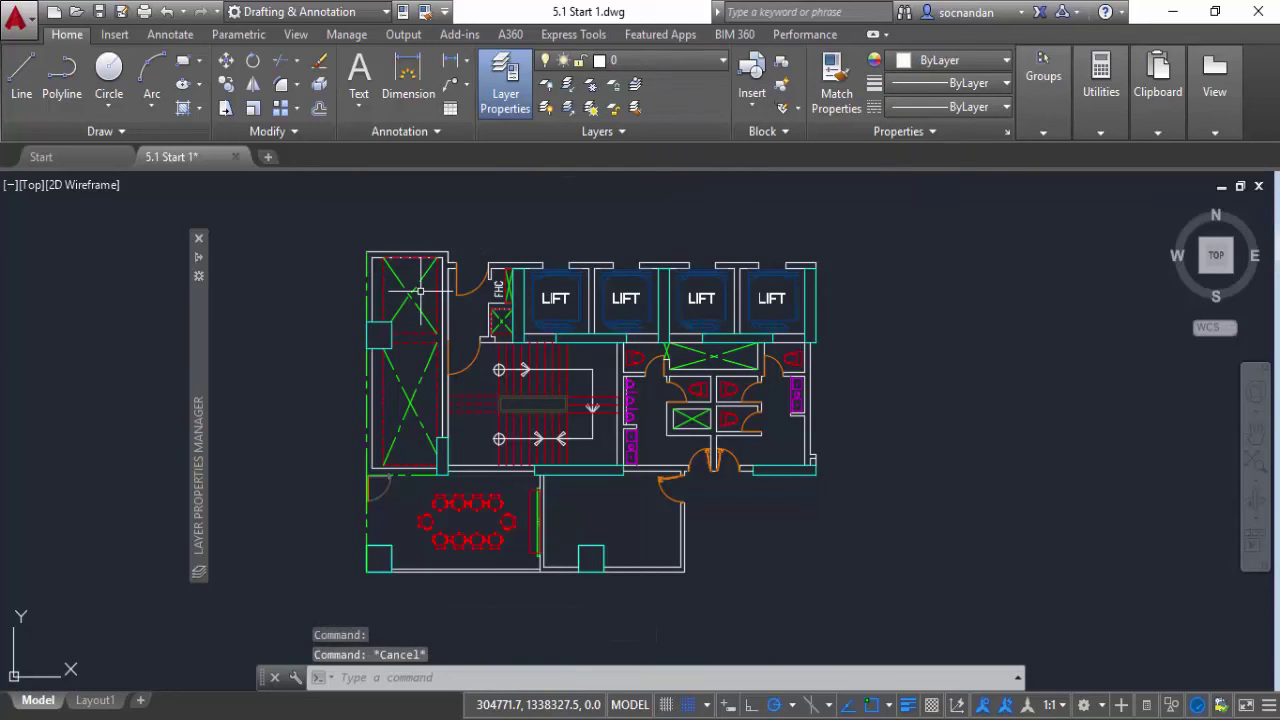
pyautogui.moveTo(196, 244)
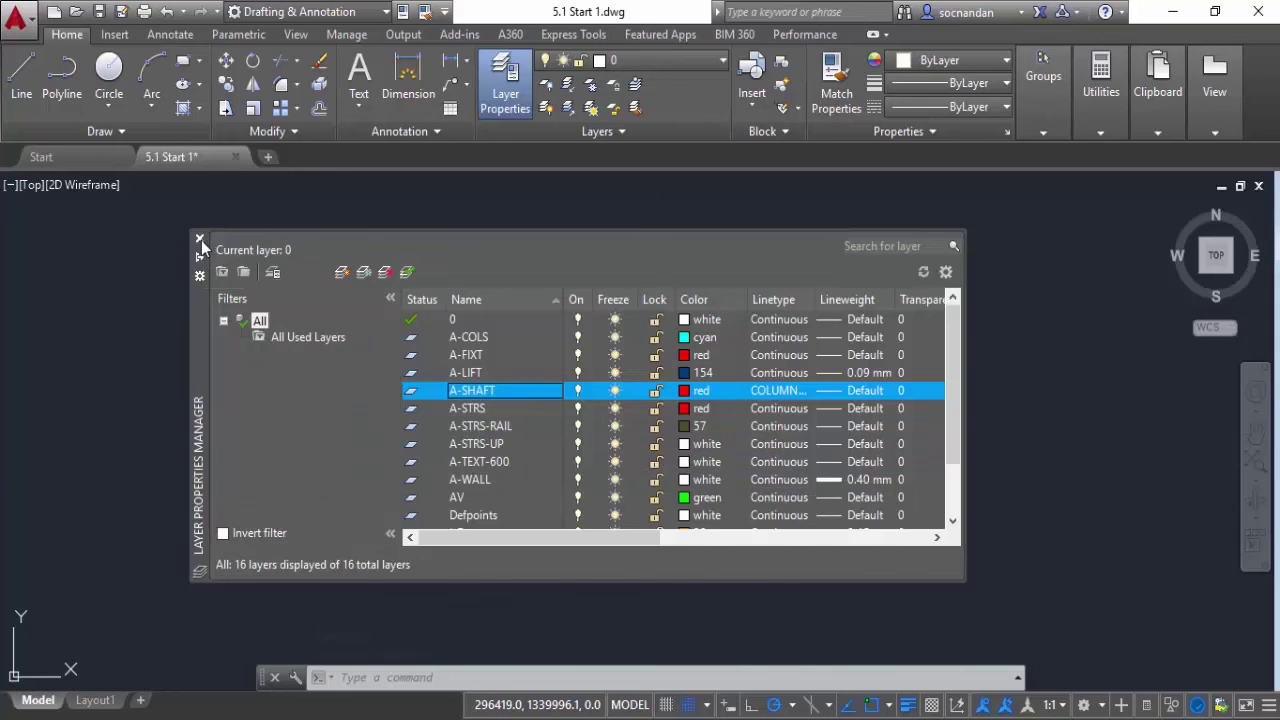
pyautogui.click(200, 241)
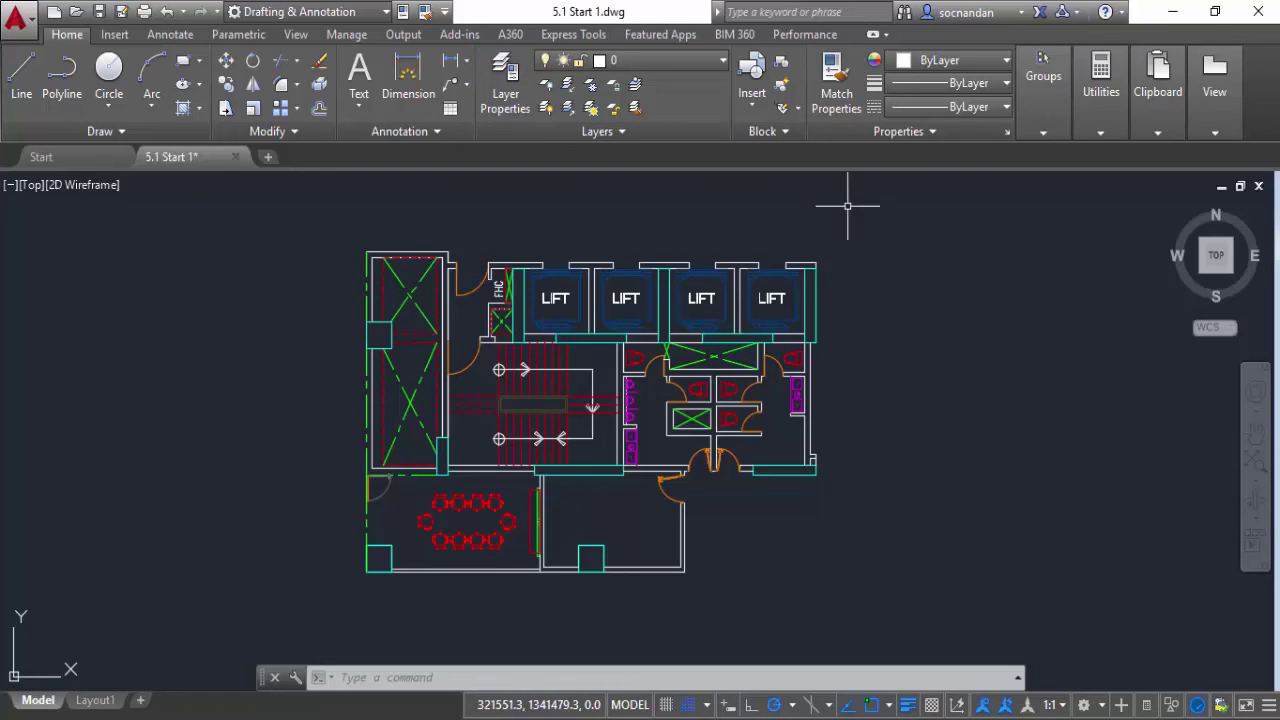
pyautogui.click(916, 134)
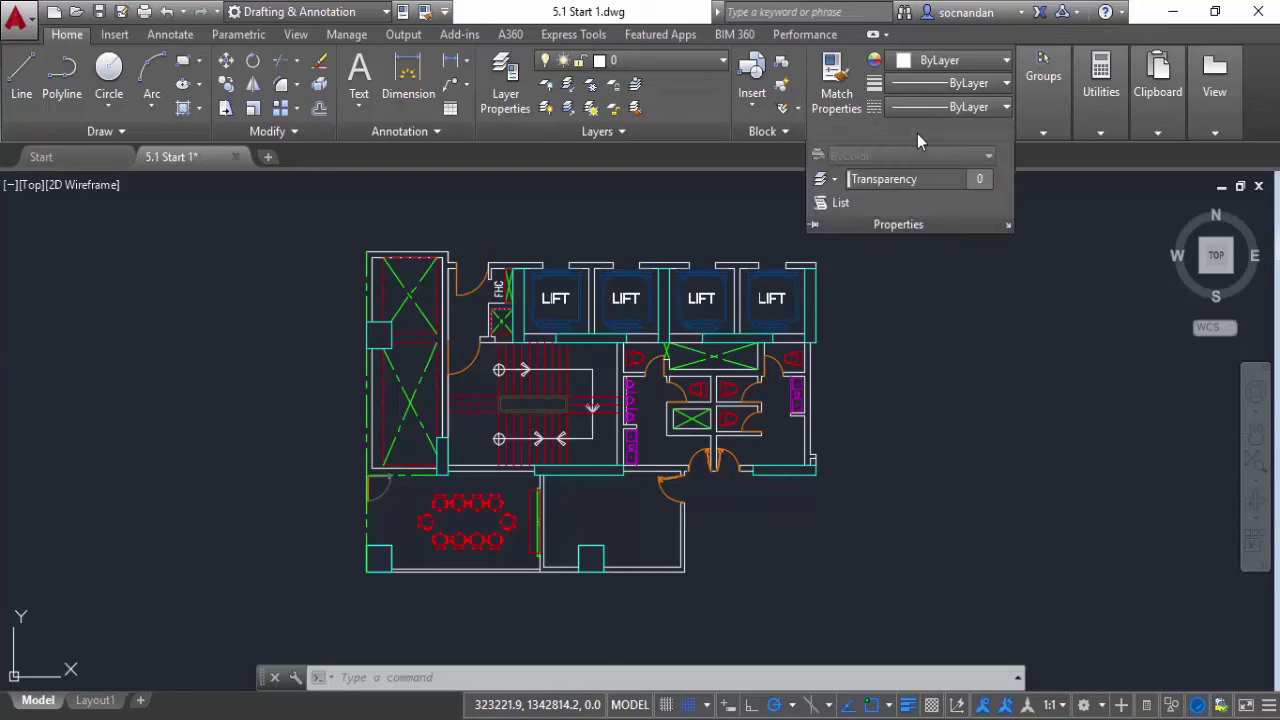
pyautogui.click(840, 203)
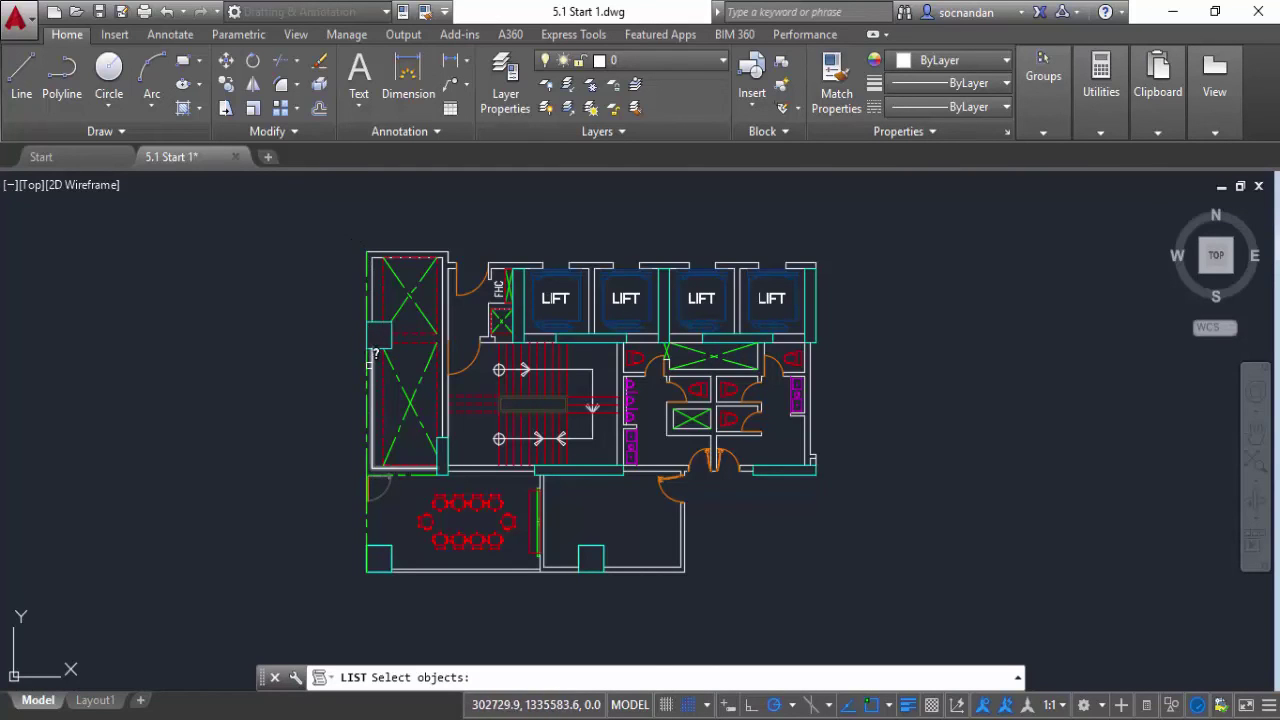
pyautogui.click(365, 363)
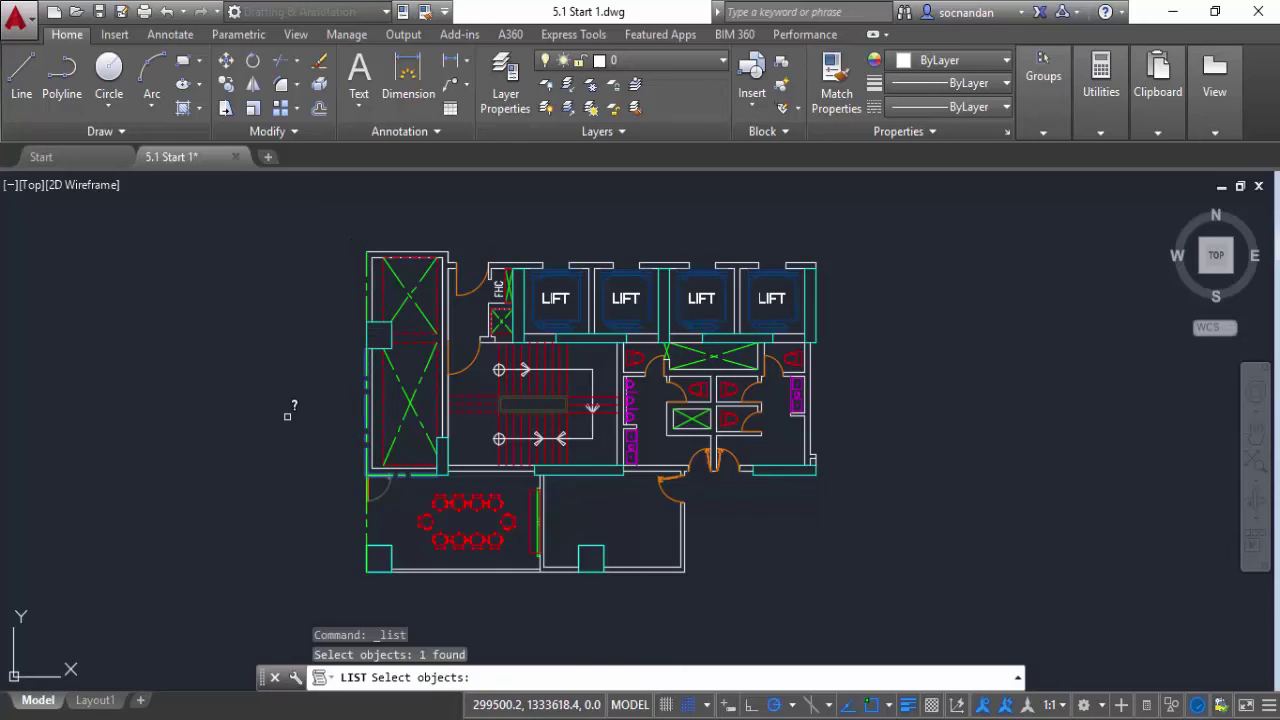
pyautogui.press('Return')
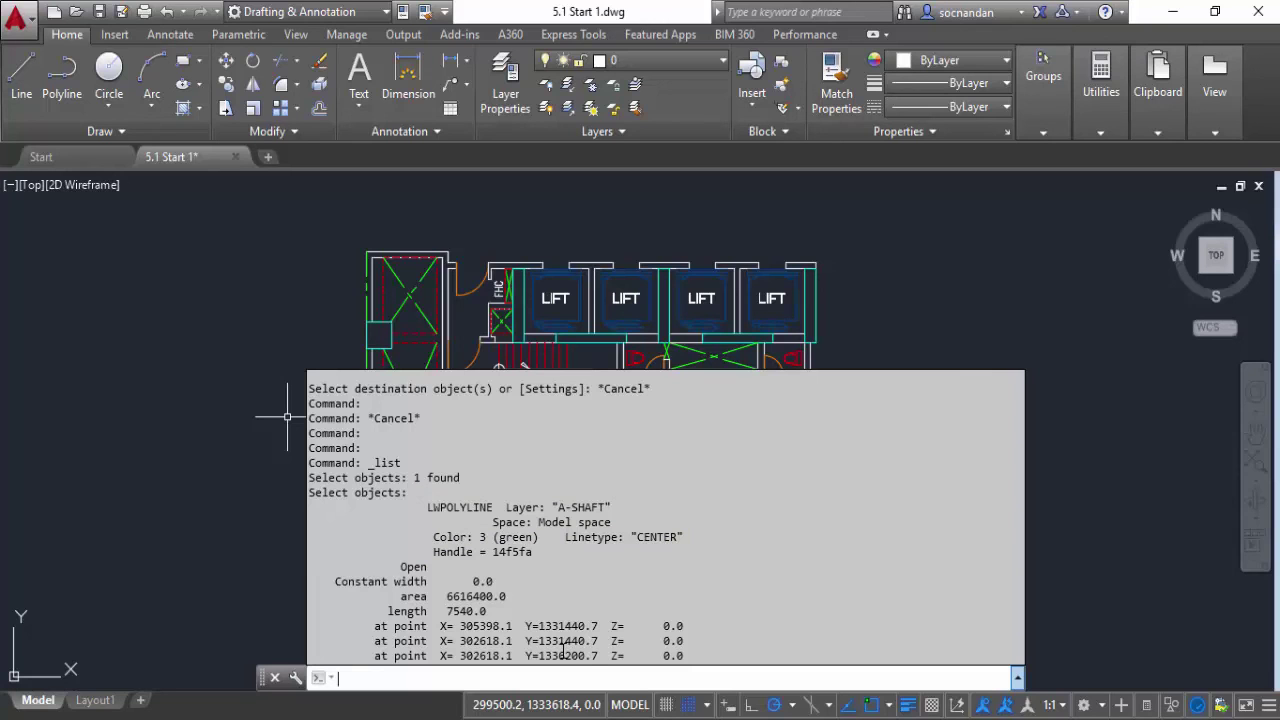
pyautogui.click(184, 447)
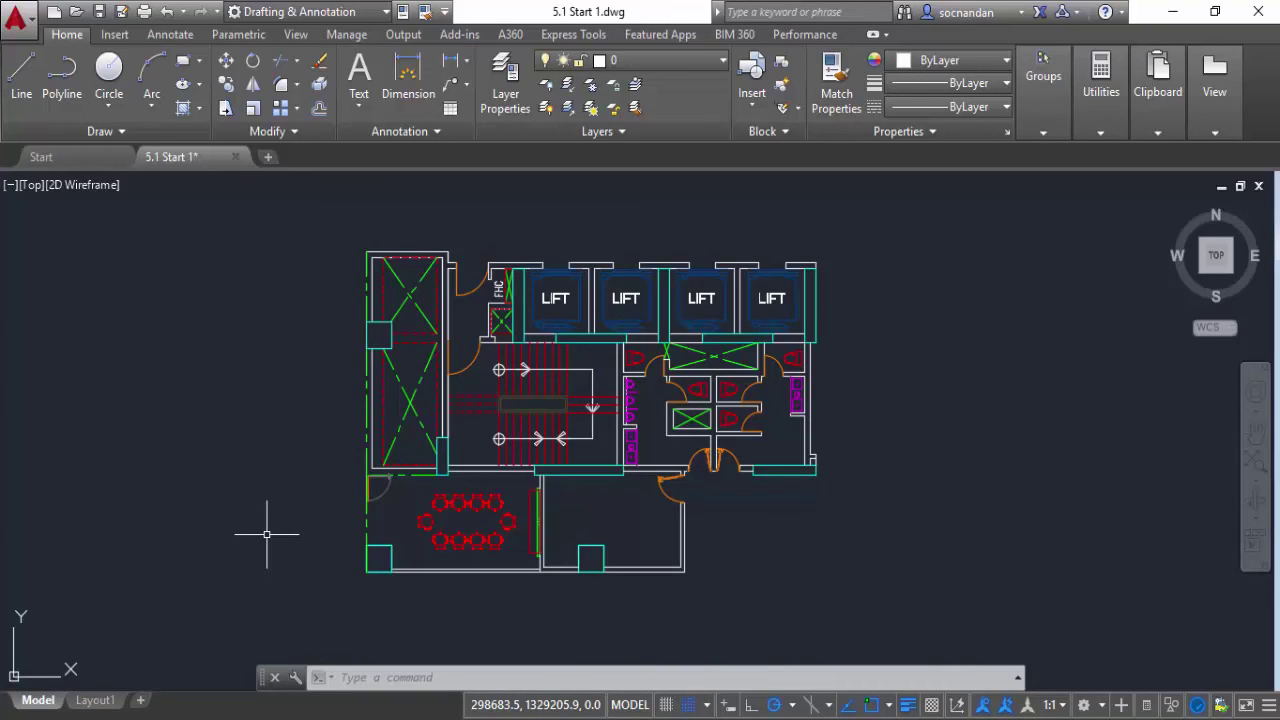